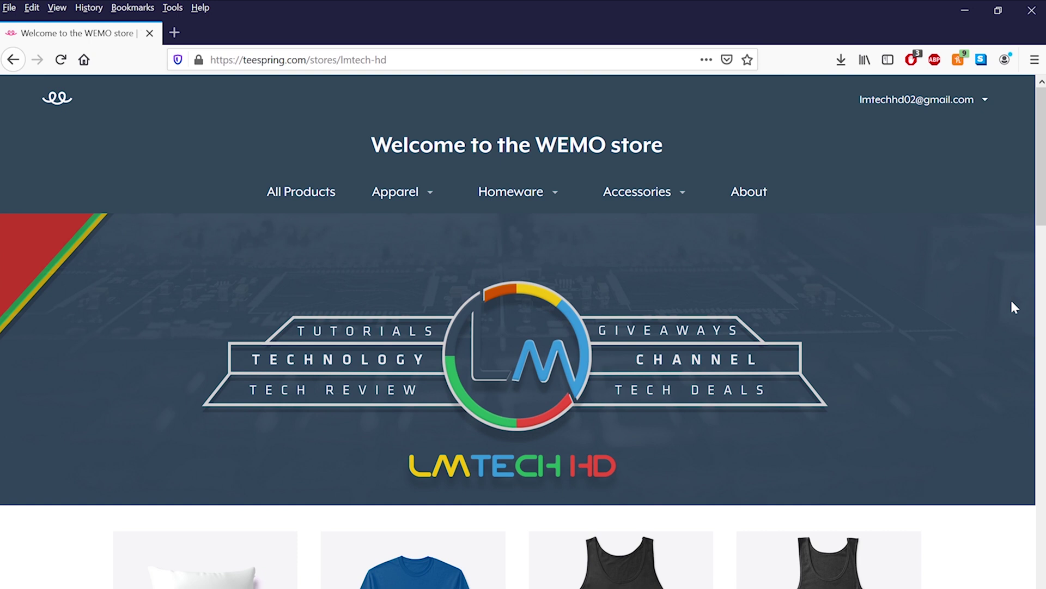
pyautogui.scroll(-3, 1012, 303)
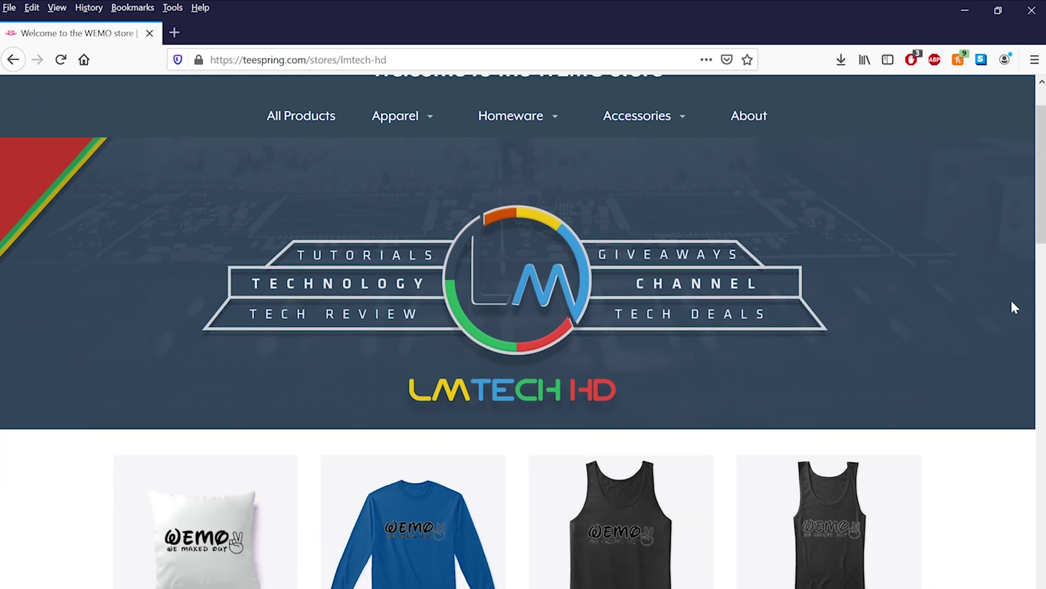
pyautogui.scroll(-2, 1012, 303)
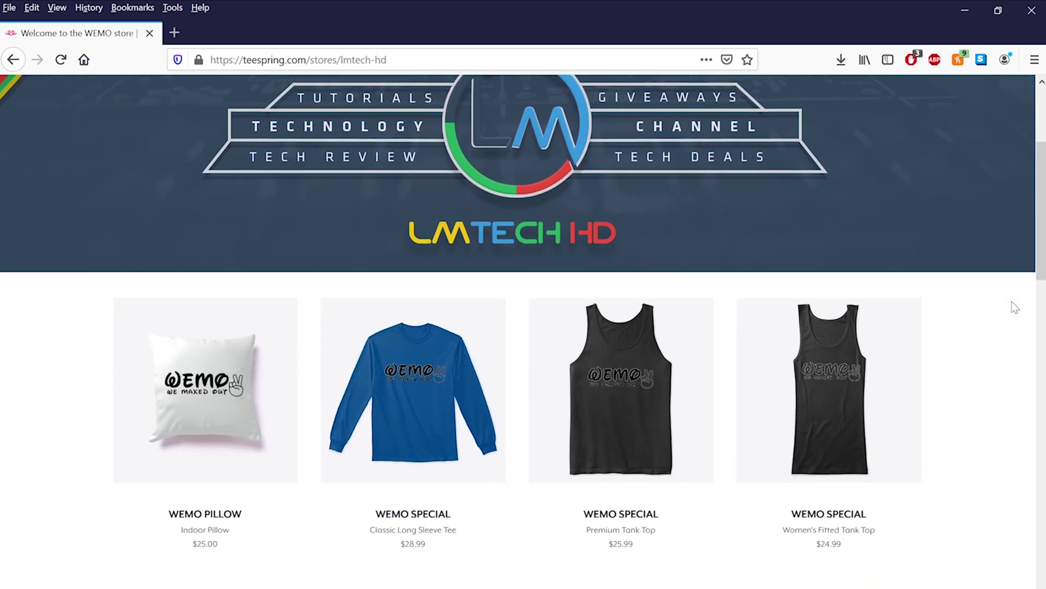
pyautogui.scroll(-3, 1013, 303)
pyautogui.scroll(-4, 1011, 300)
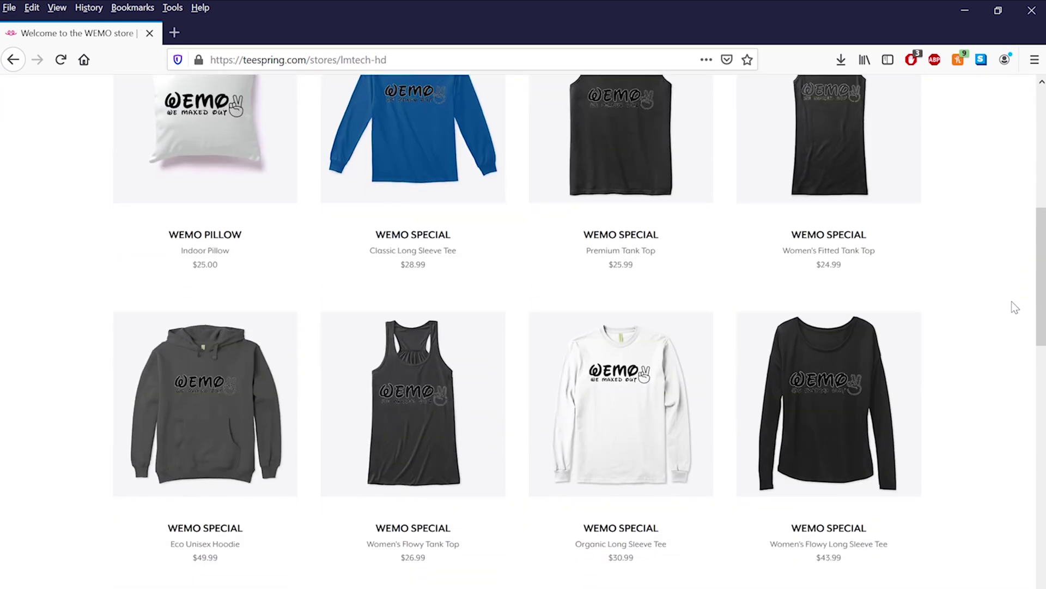
pyautogui.scroll(-3, 1012, 301)
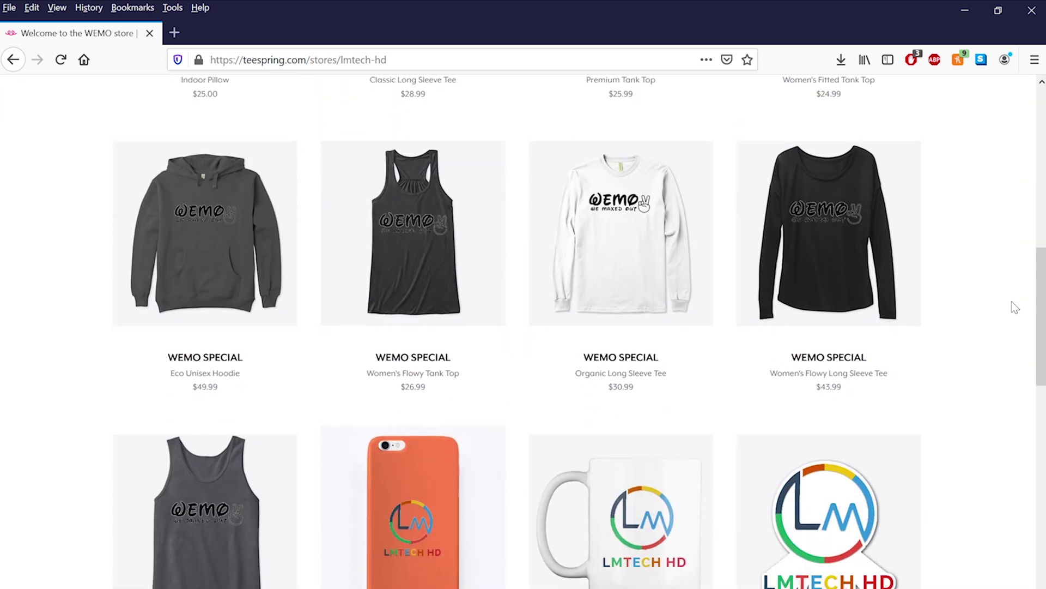
pyautogui.scroll(-5, 1012, 301)
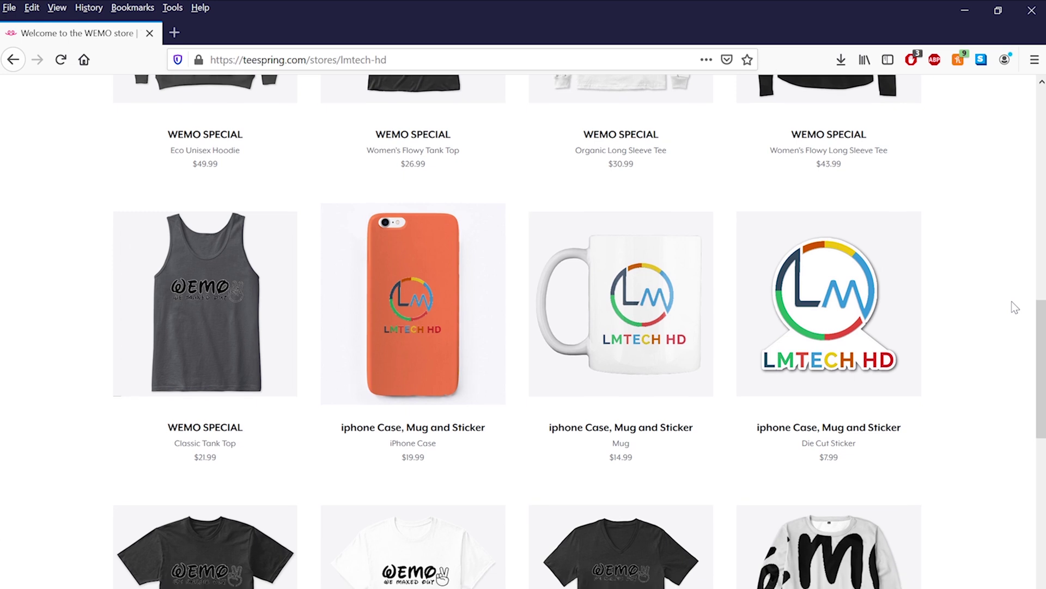
pyautogui.scroll(-3, 1012, 301)
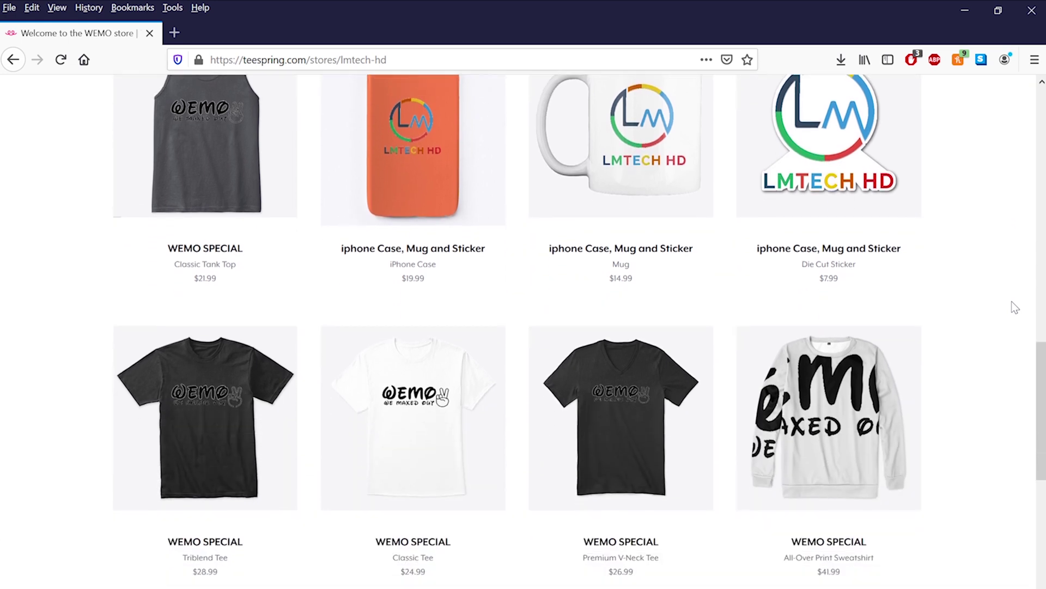
pyautogui.scroll(-4, 1012, 301)
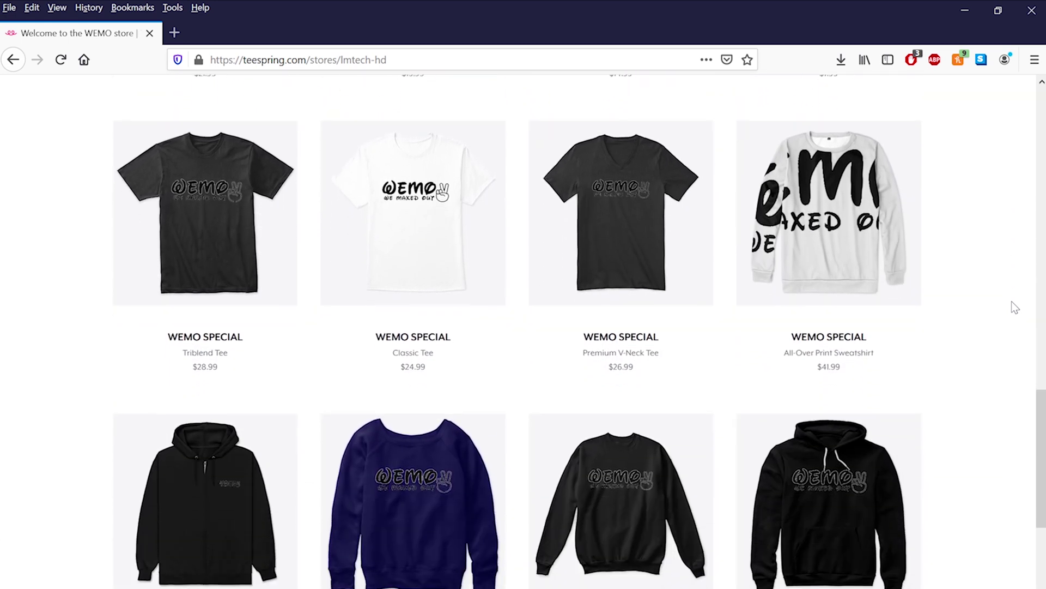
pyautogui.scroll(-3, 1011, 301)
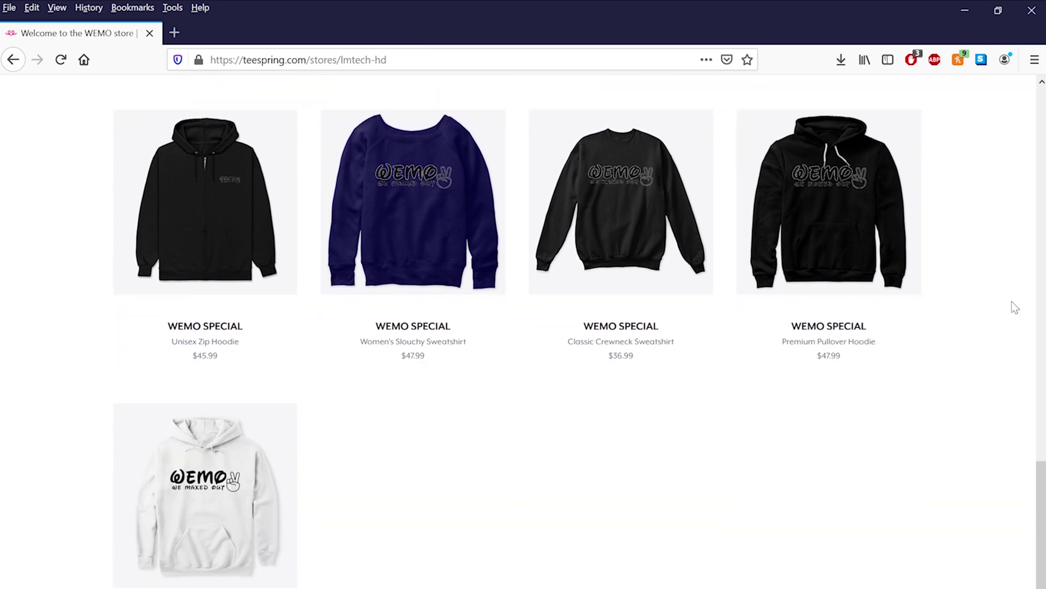
pyautogui.scroll(-3, 1012, 301)
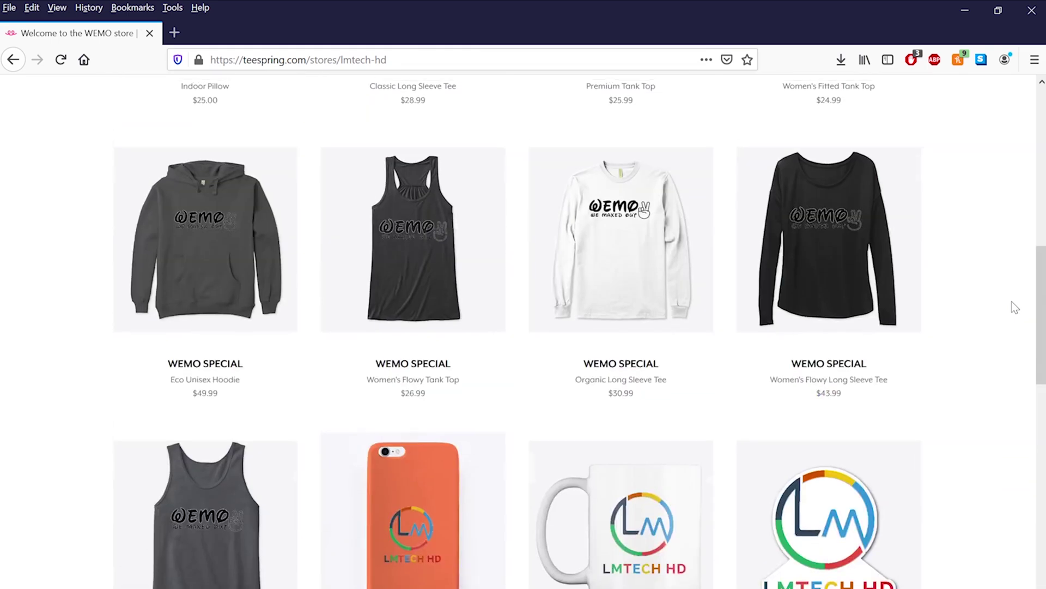
pyautogui.scroll(10, 1011, 300)
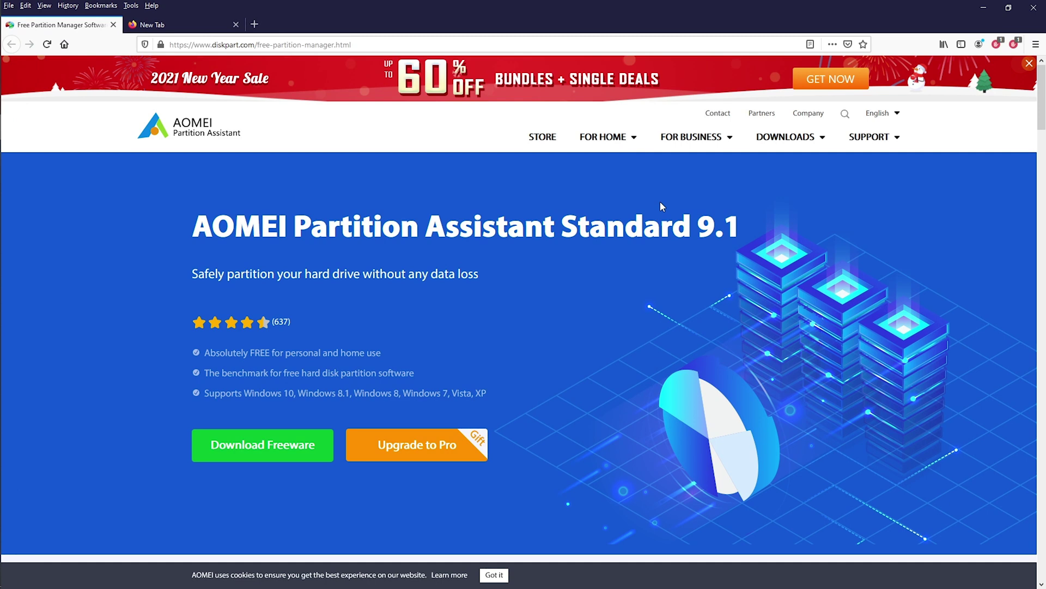
# Install AOMEI Partition Assistant from the downloaded PAssist_Std.exe, skipping the upgrade offer, and launch it
pyautogui.click(131, 5)
pyautogui.click(146, 18)
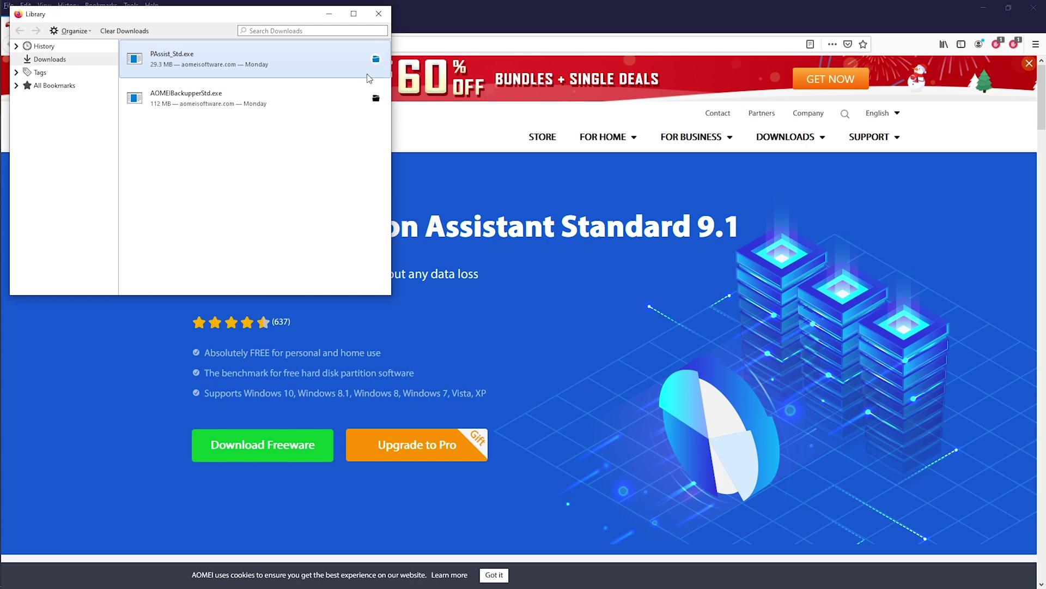
pyautogui.click(375, 58)
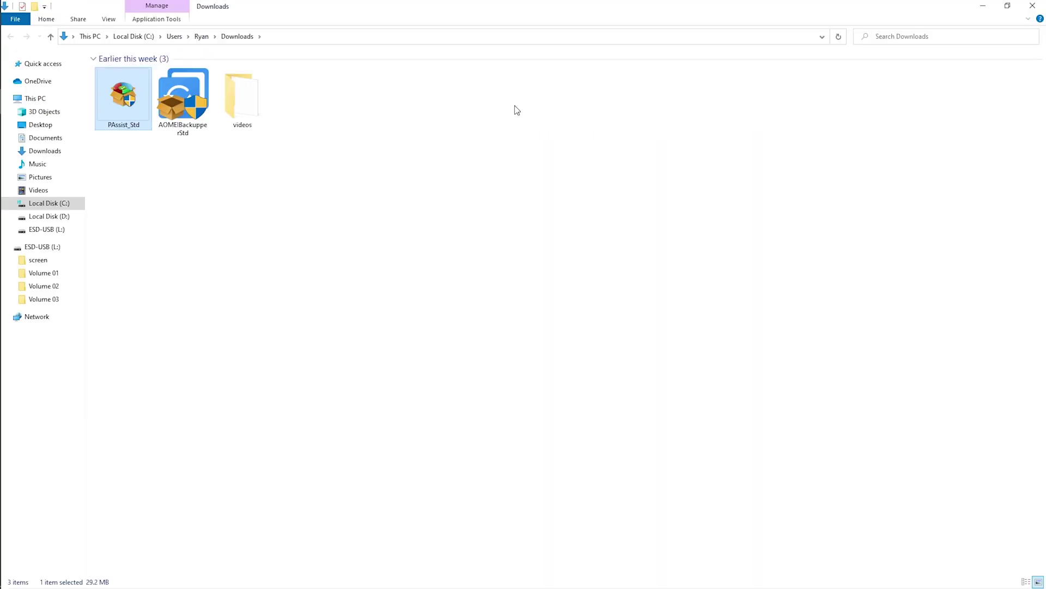
pyautogui.doubleClick(130, 118)
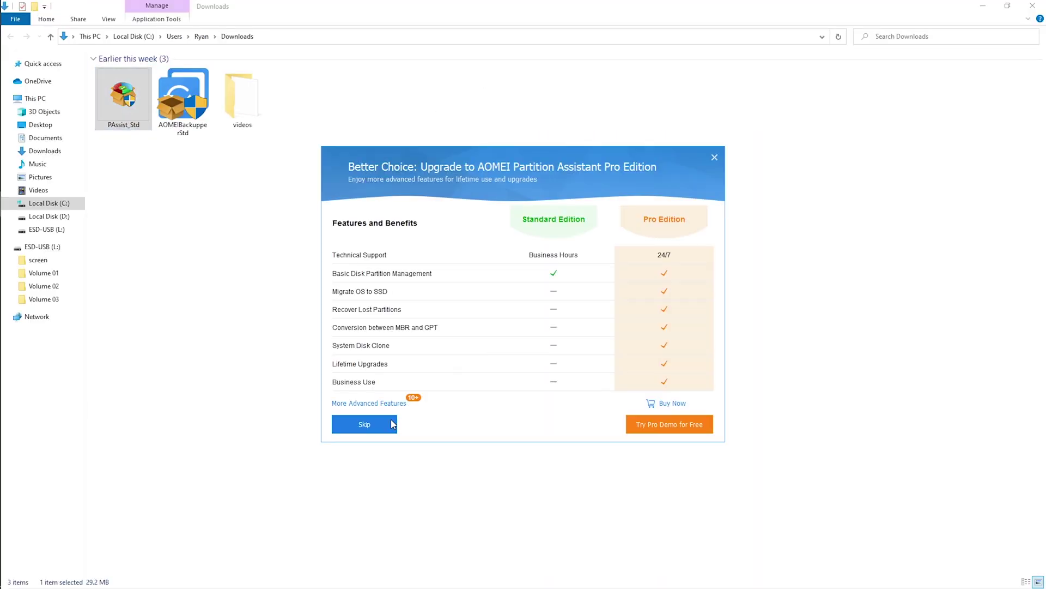
pyautogui.click(362, 423)
pyautogui.click(546, 366)
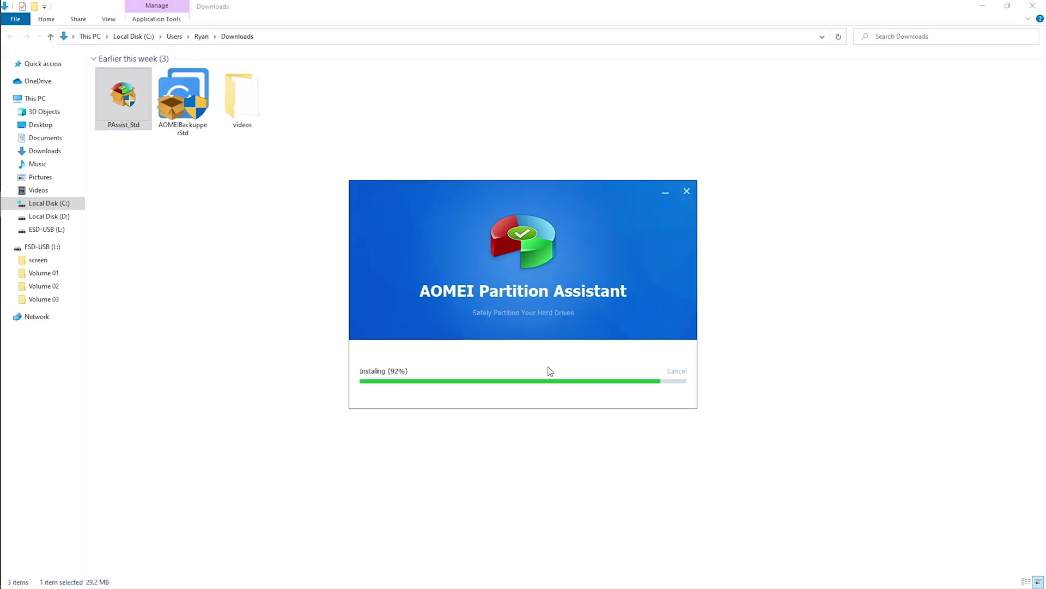
pyautogui.click(555, 360)
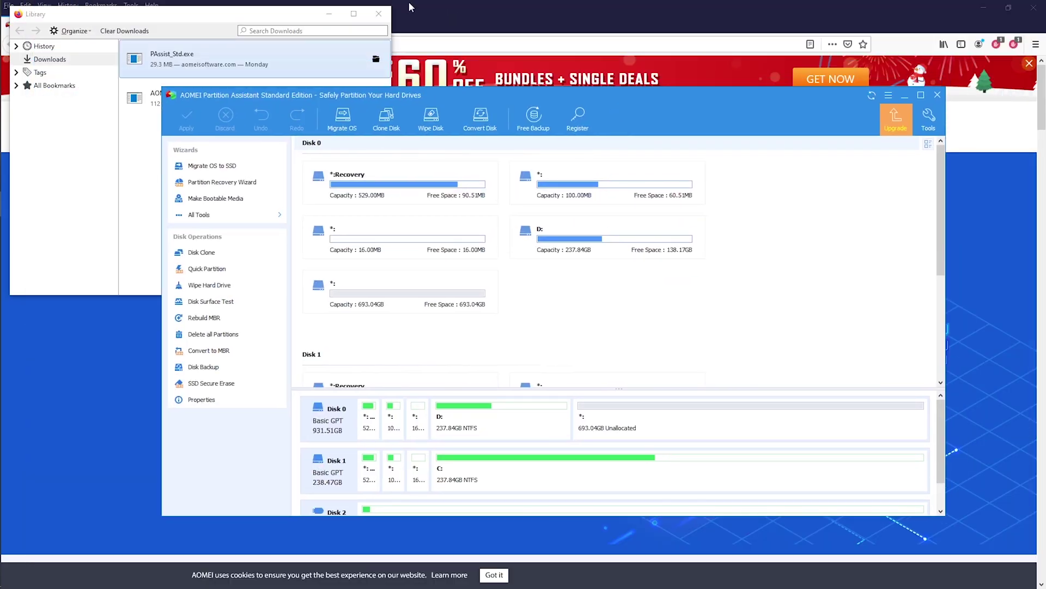
# Close the downloads library and minimise Firefox, leaving Partition Assistant alone on screen
pyautogui.click(379, 14)
pyautogui.click(983, 7)
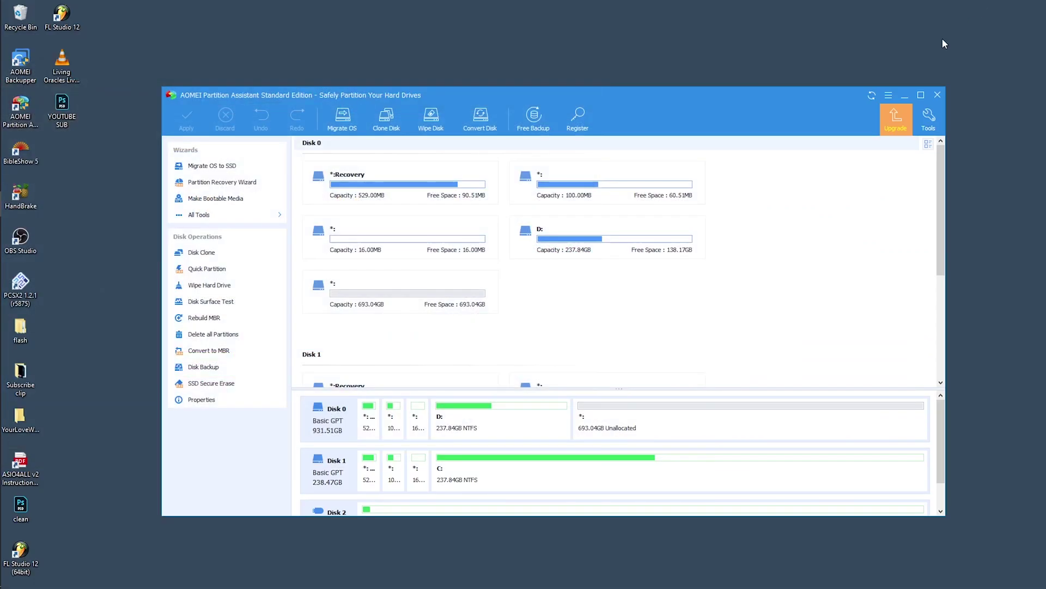
pyautogui.doubleClick(675, 94)
# Select the 693.04GB unallocated block on Disk 0 in the disk map
pyautogui.click(668, 426)
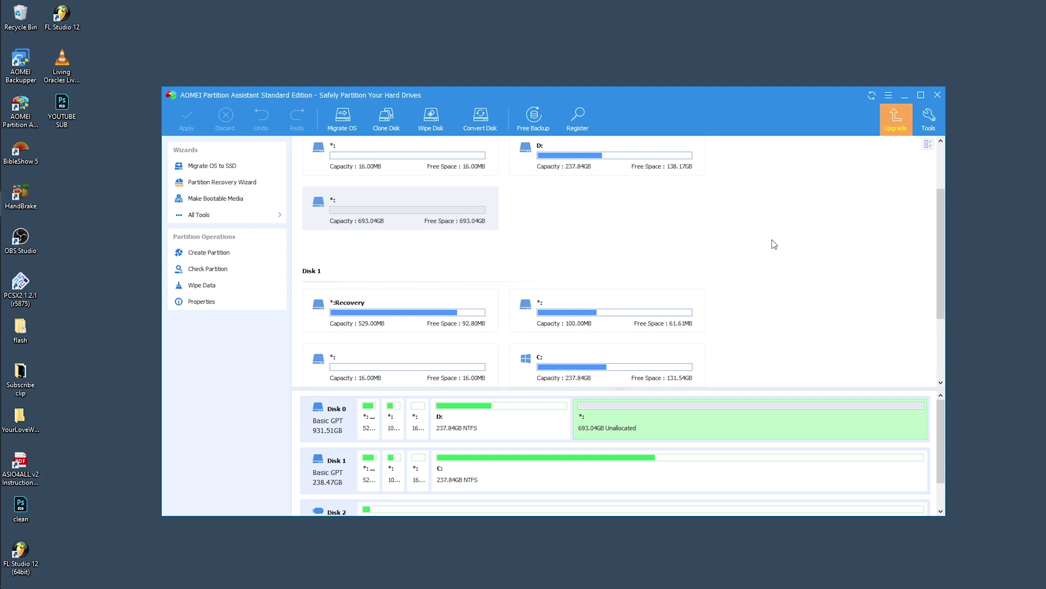
# Start Create Partition on the unallocated space, proposing a 693.04GB NTFS partition E:
pyautogui.rightClick(632, 419)
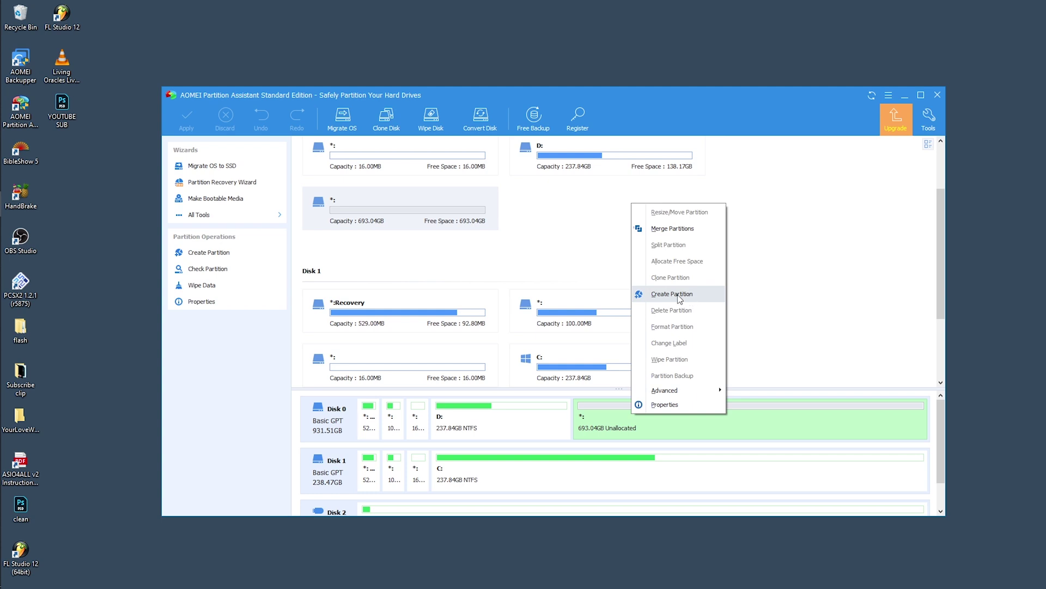
pyautogui.click(691, 297)
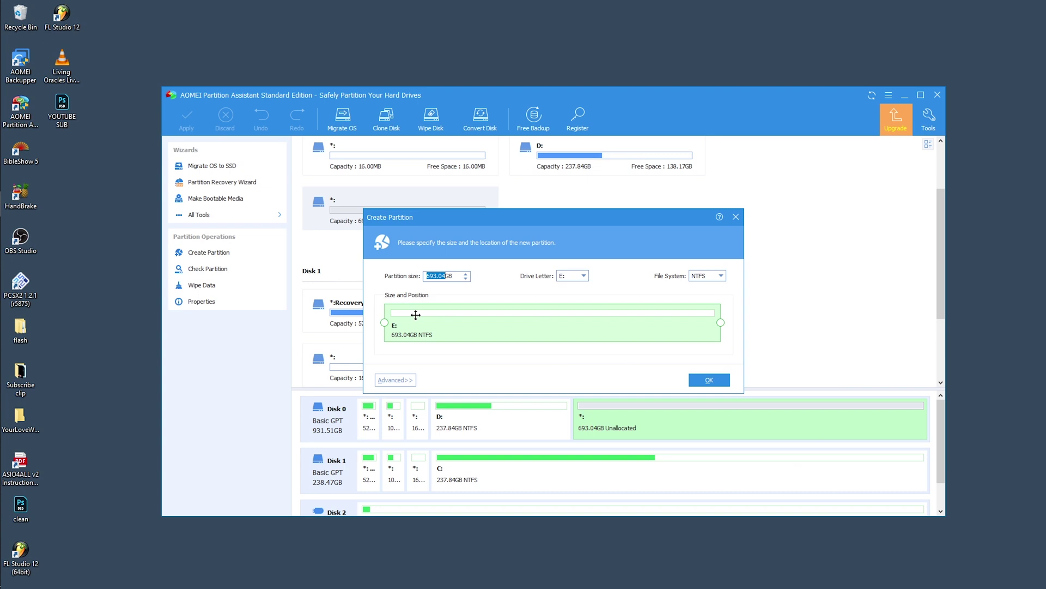
# Accept the 693.04GB NTFS E: partition and apply it, confirming through to completion
pyautogui.click(710, 384)
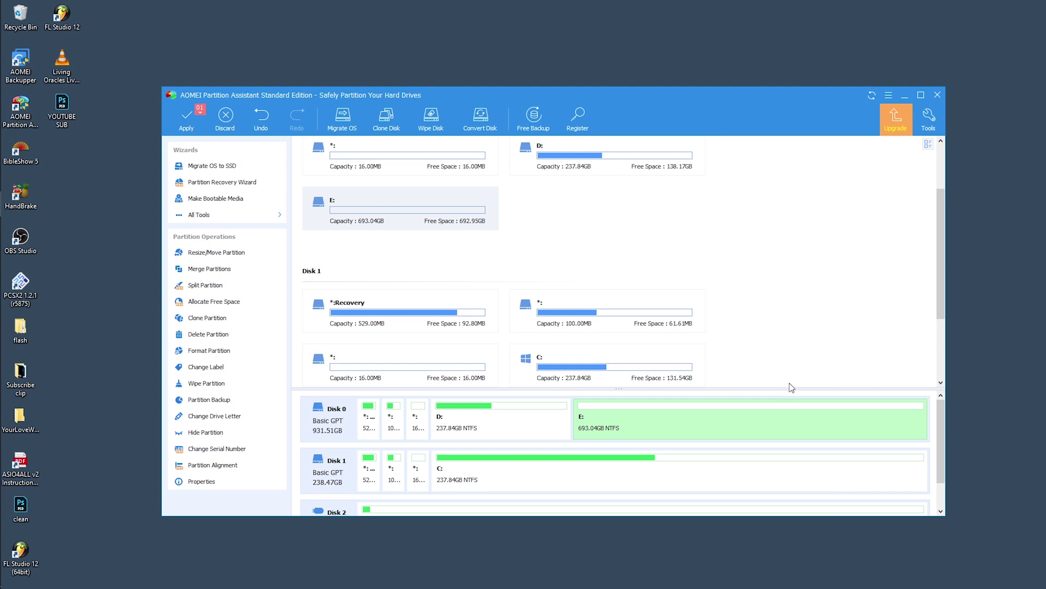
pyautogui.click(187, 119)
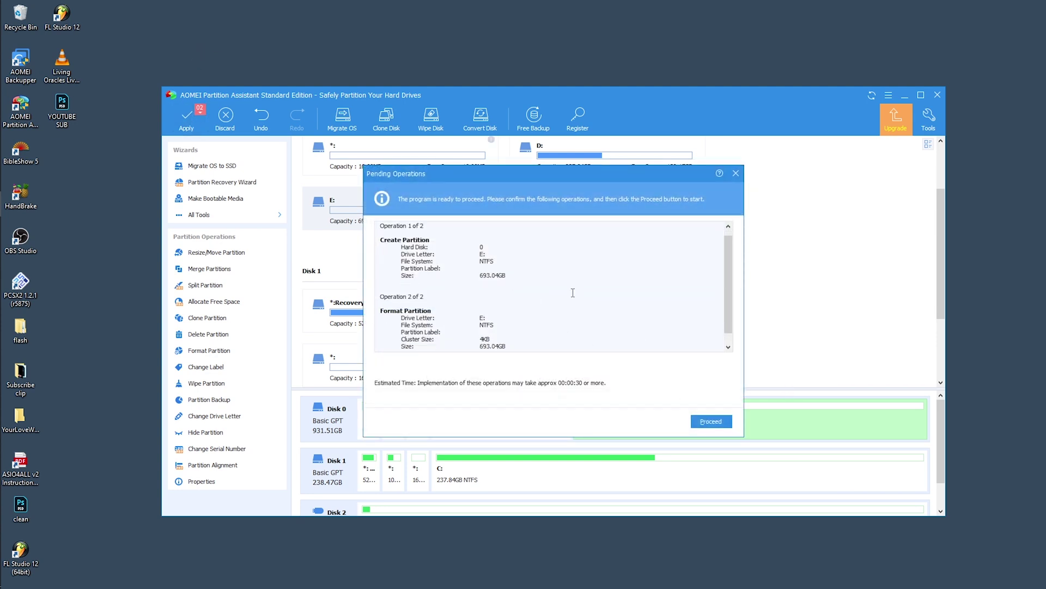
pyautogui.click(694, 420)
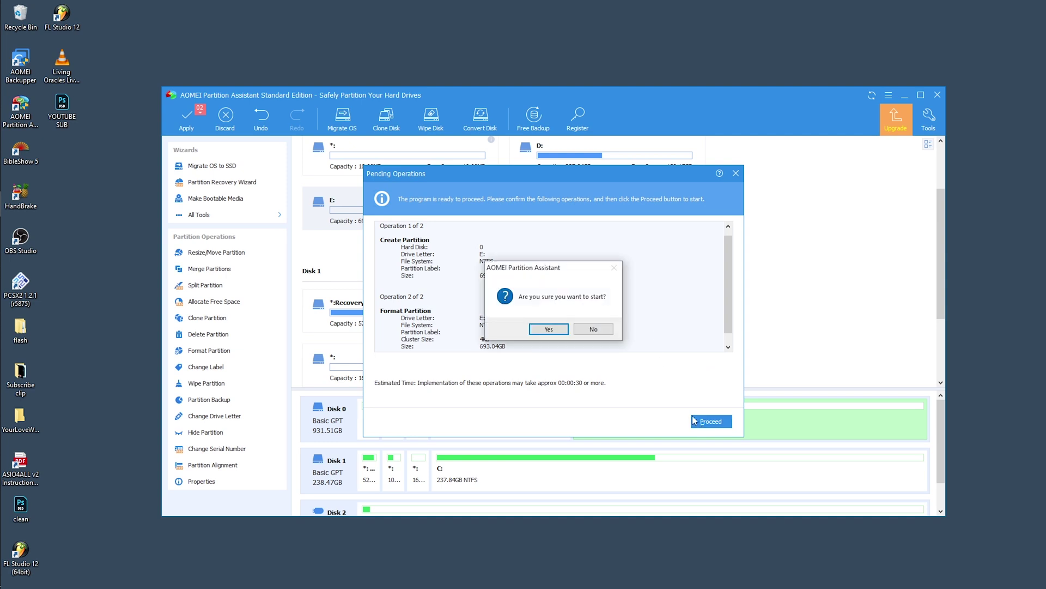
pyautogui.click(558, 329)
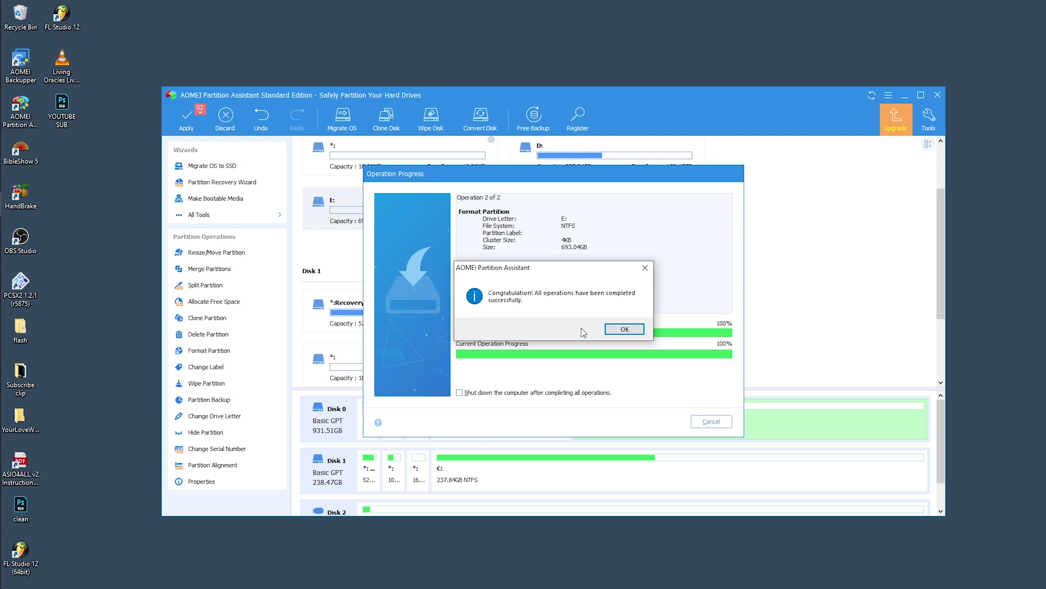
pyautogui.click(625, 329)
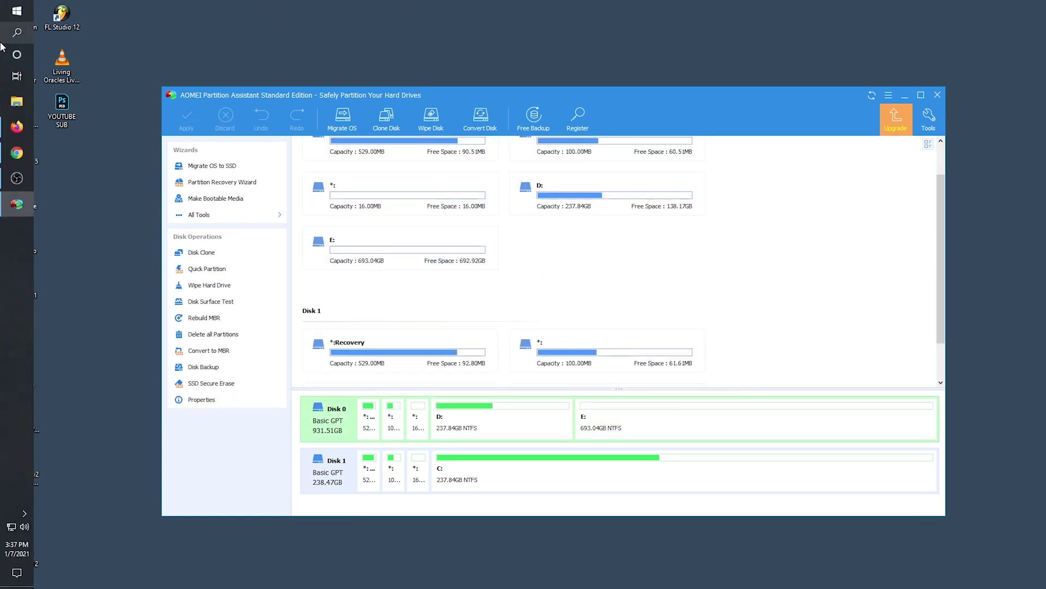
pyautogui.click(15, 32)
pyautogui.click(90, 206)
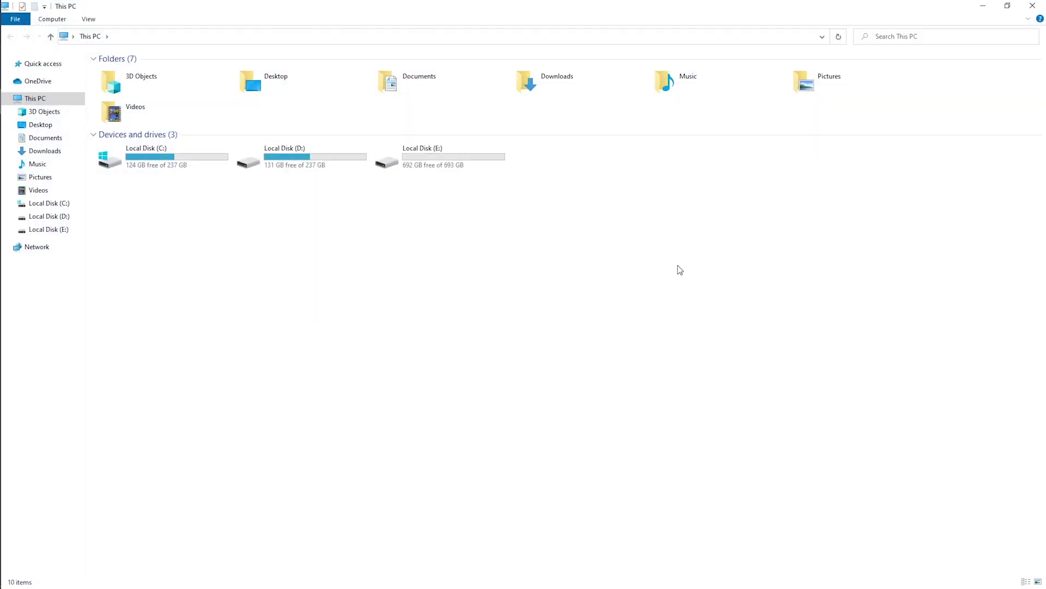
pyautogui.doubleClick(305, 156)
pyautogui.doubleClick(313, 163)
pyautogui.click(10, 36)
pyautogui.click(440, 206)
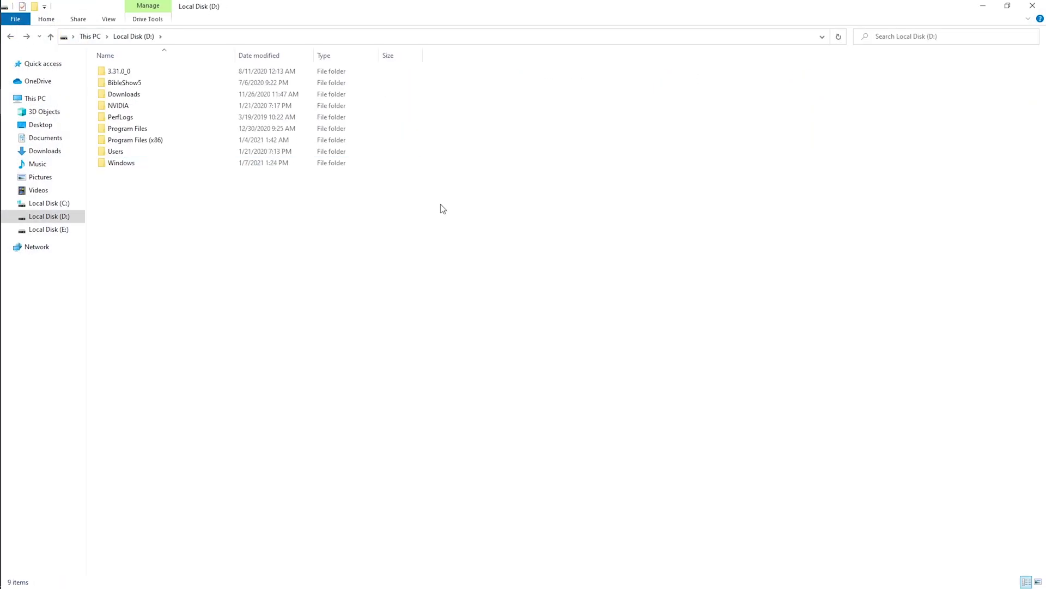
pyautogui.hotkey('alt', 'Left')
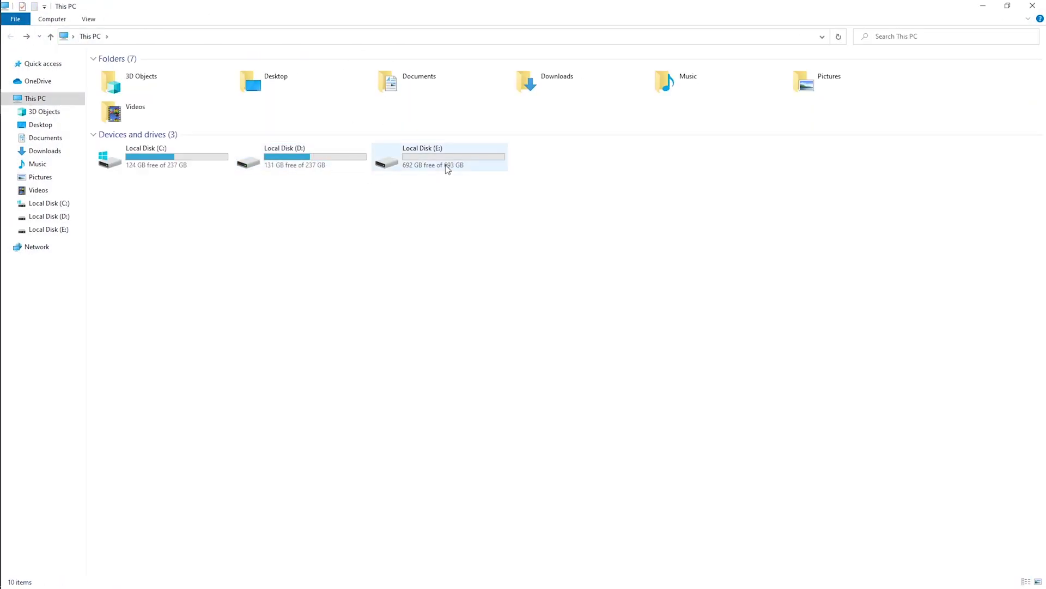
pyautogui.moveTo(447, 169)
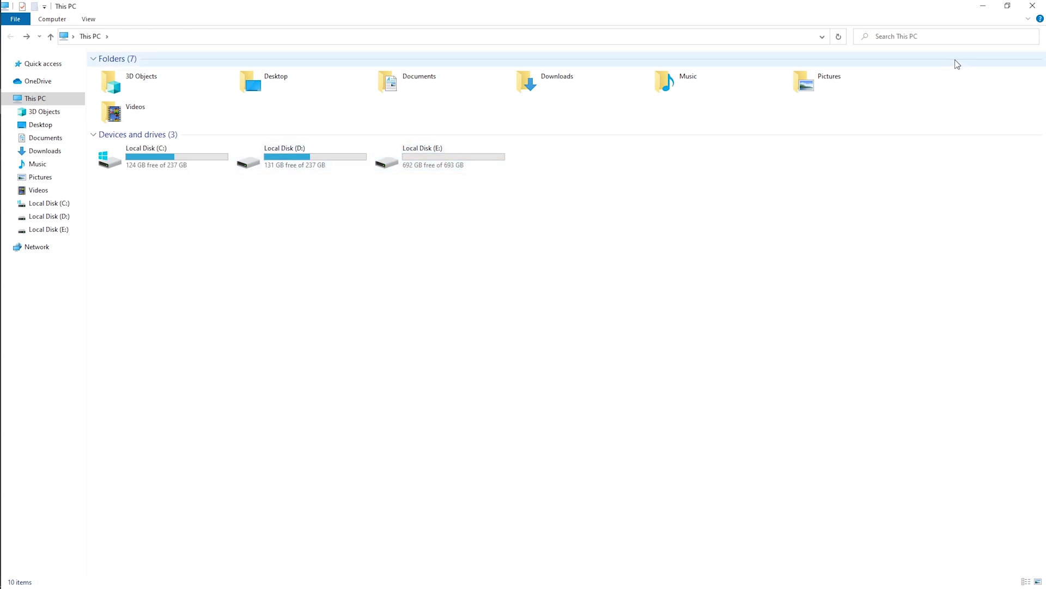
pyautogui.click(1032, 5)
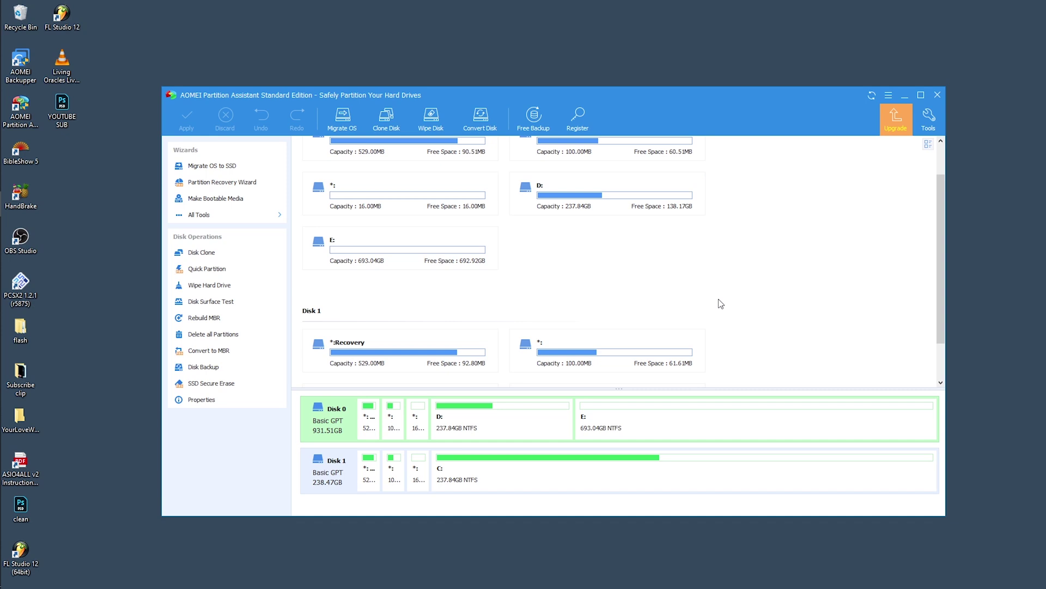
# Select the new 693.04GB E: partition block on Disk 0
pyautogui.scroll(-1, 711, 316)
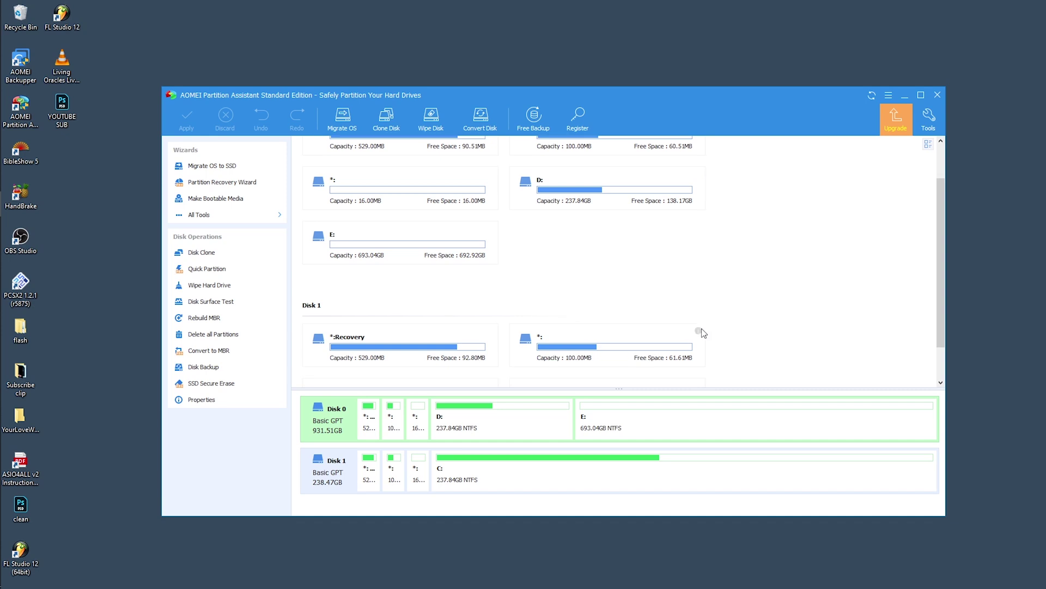
pyautogui.click(604, 429)
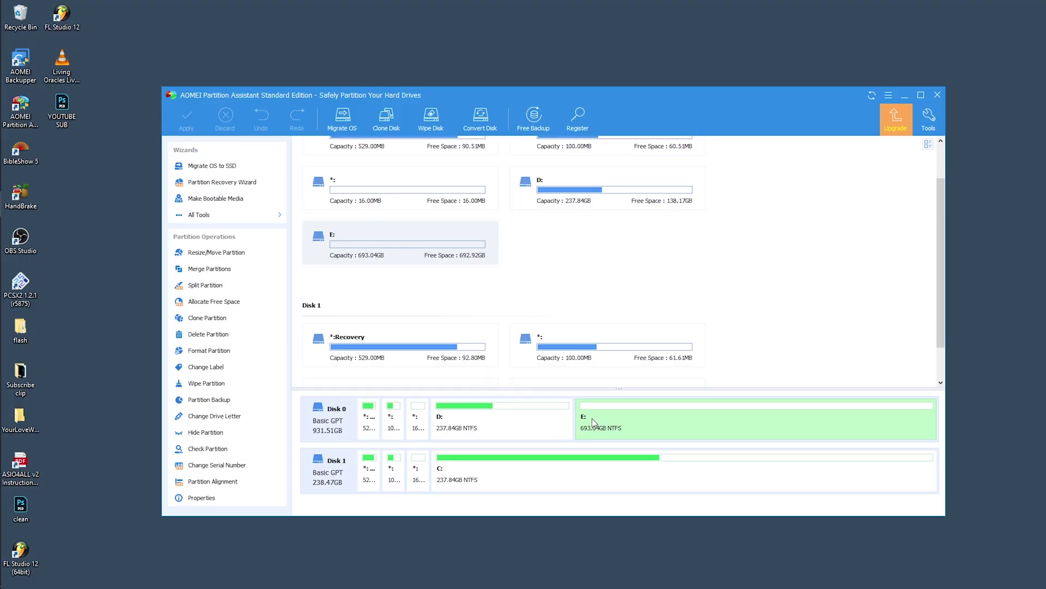
# Queue a Merge Partitions of E: into D:, keeping D: as the target
pyautogui.rightClick(644, 422)
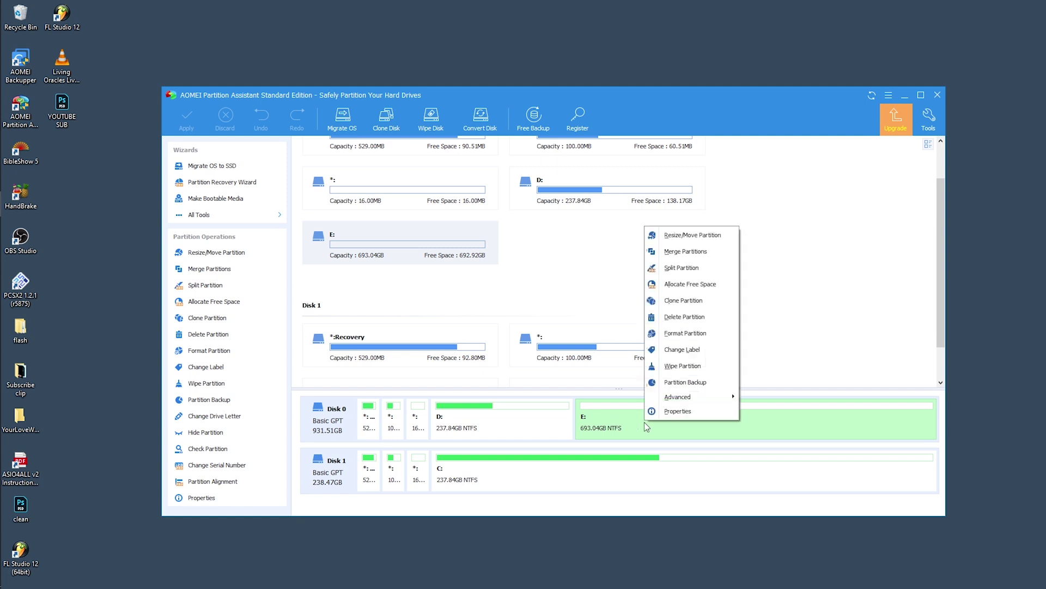
pyautogui.click(704, 253)
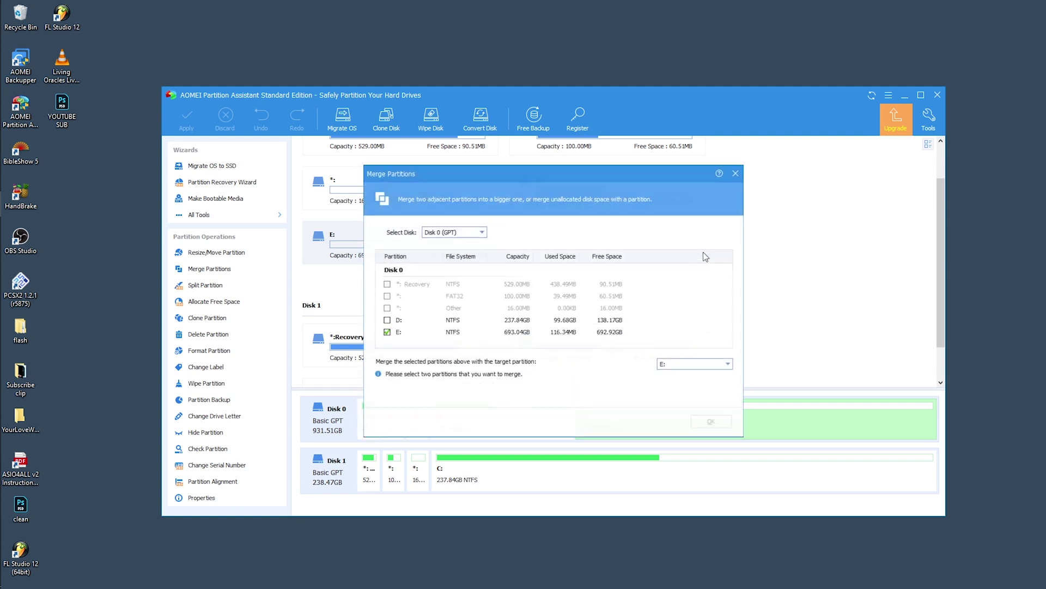
pyautogui.click(387, 320)
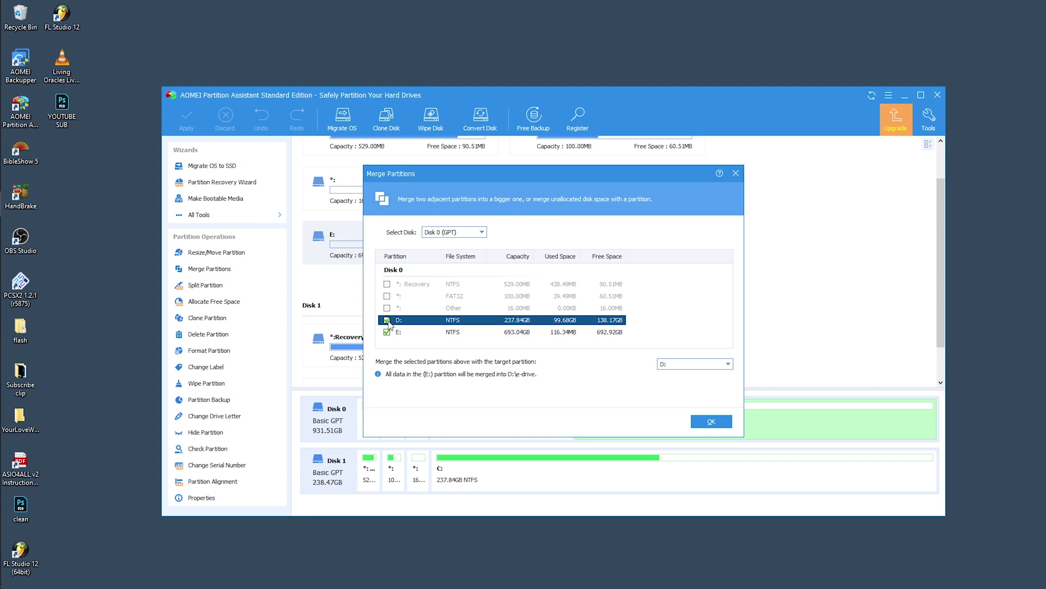
pyautogui.click(724, 424)
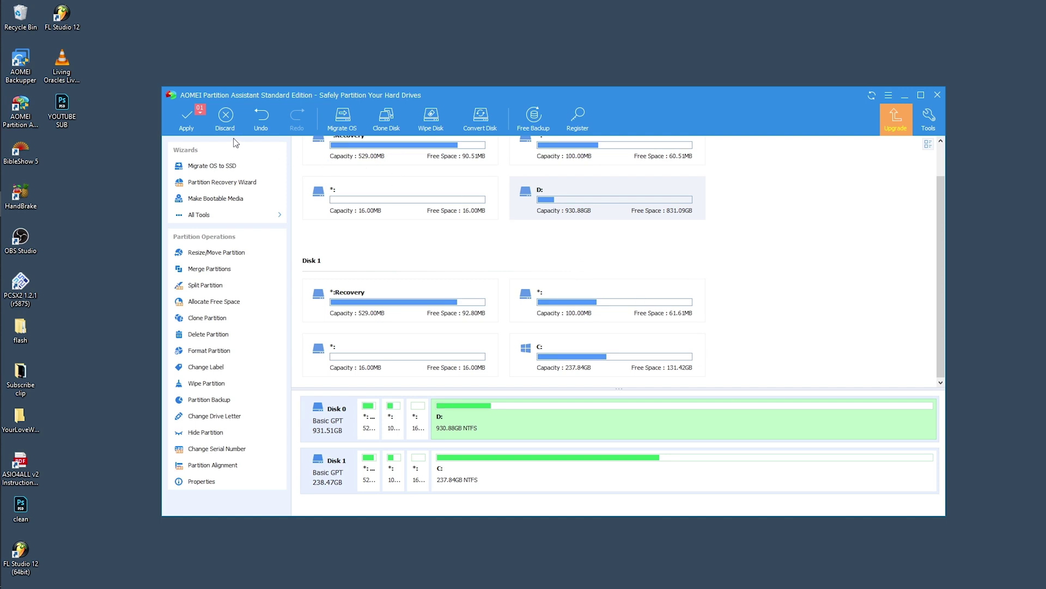
# Apply and confirm the queued merge, leaving a single 930.88GB D: on Disk 0
pyautogui.click(194, 123)
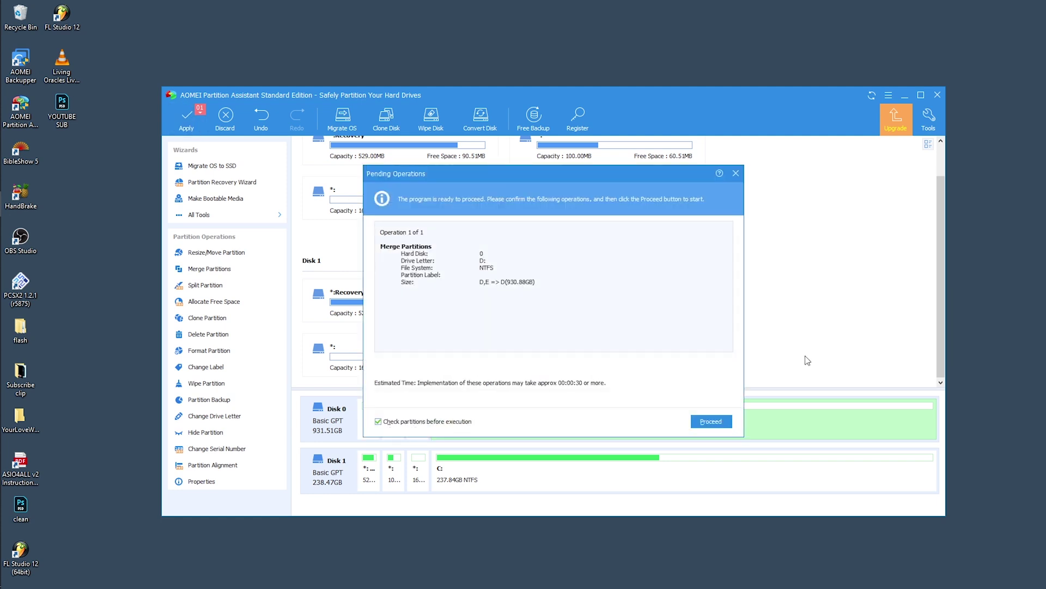
pyautogui.click(711, 421)
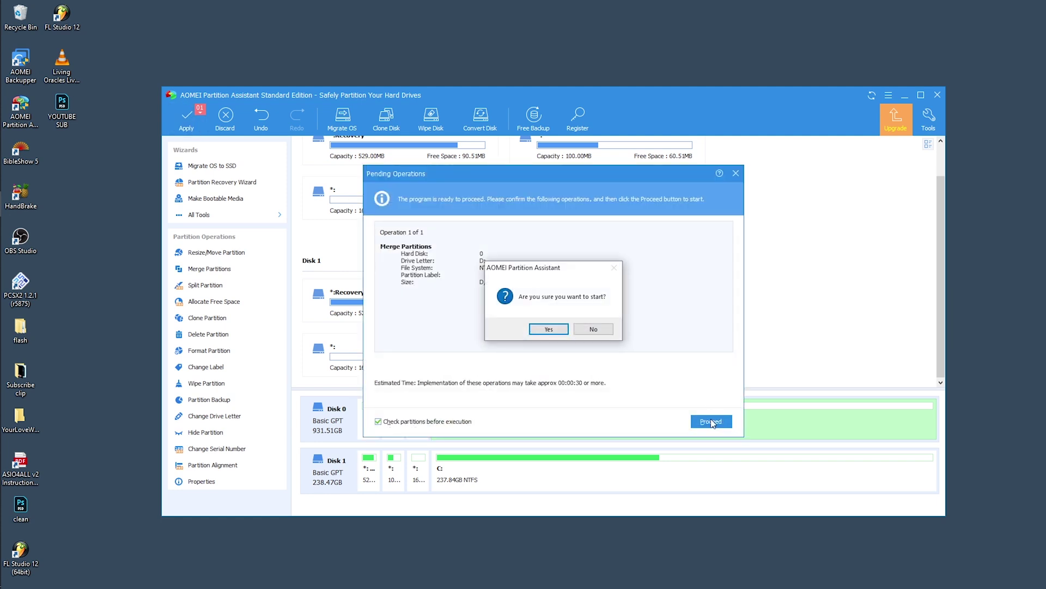
pyautogui.click(556, 328)
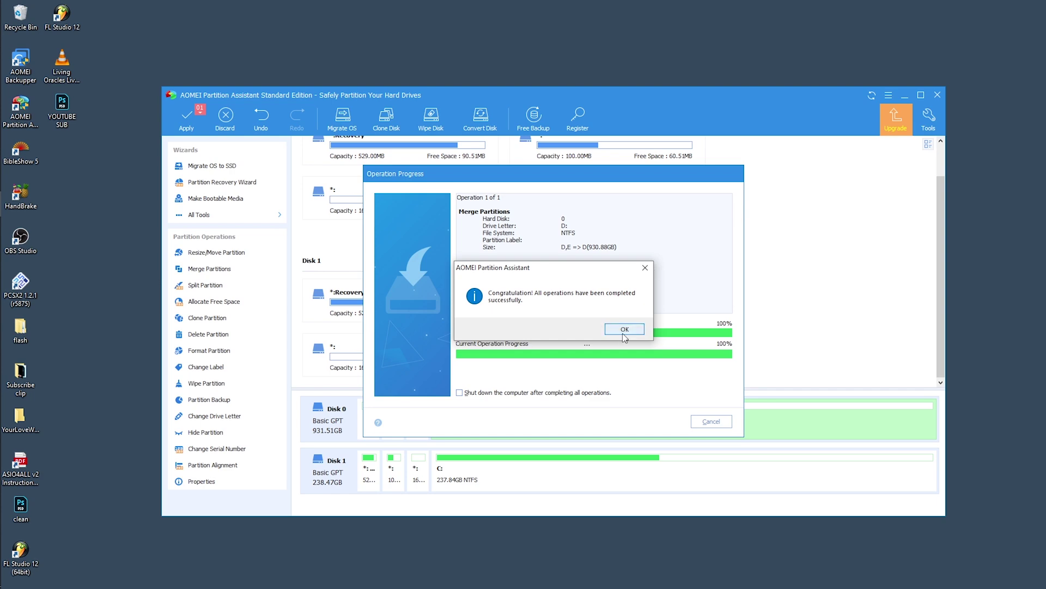
pyautogui.click(624, 335)
pyautogui.moveTo(1, 136)
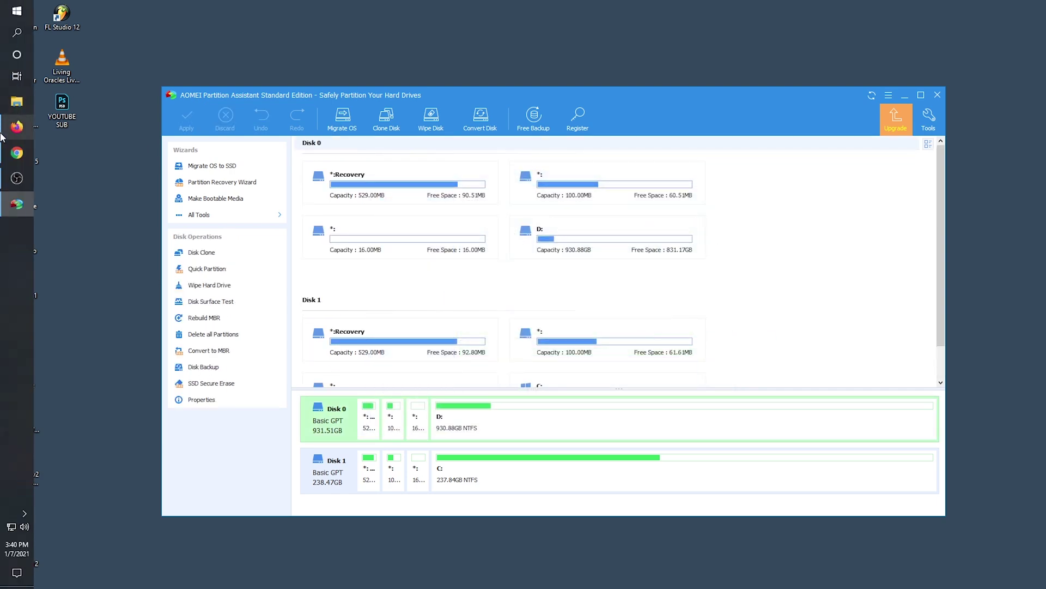
pyautogui.click(17, 11)
pyautogui.click(16, 33)
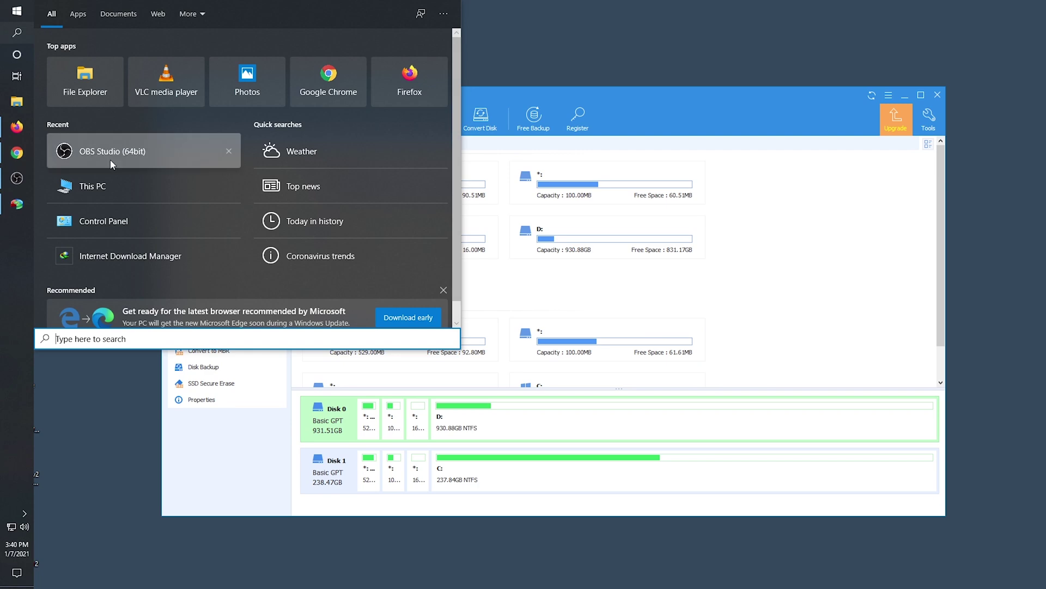
pyautogui.click(106, 182)
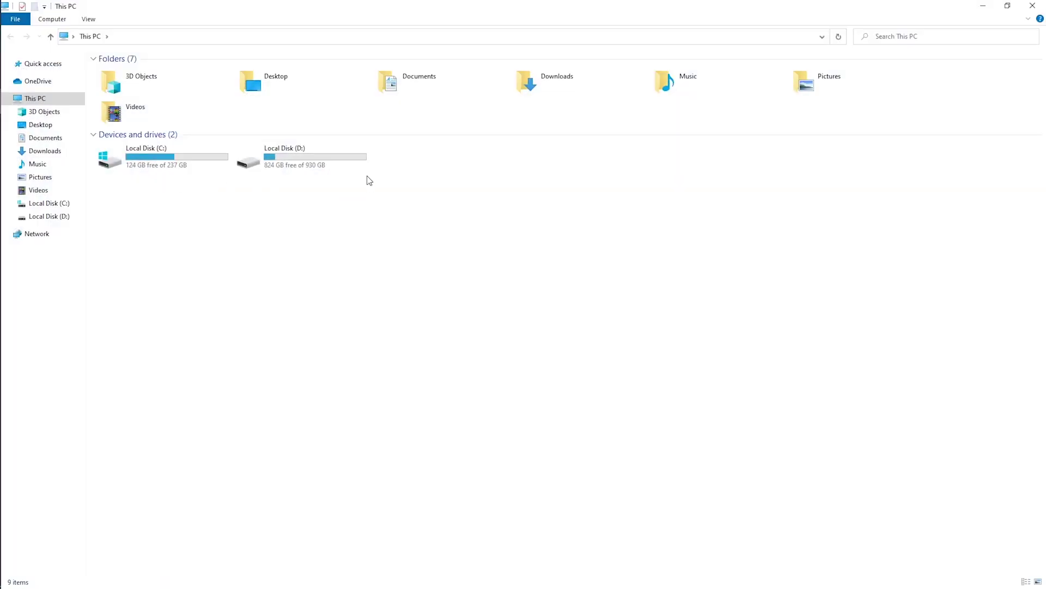
pyautogui.click(311, 163)
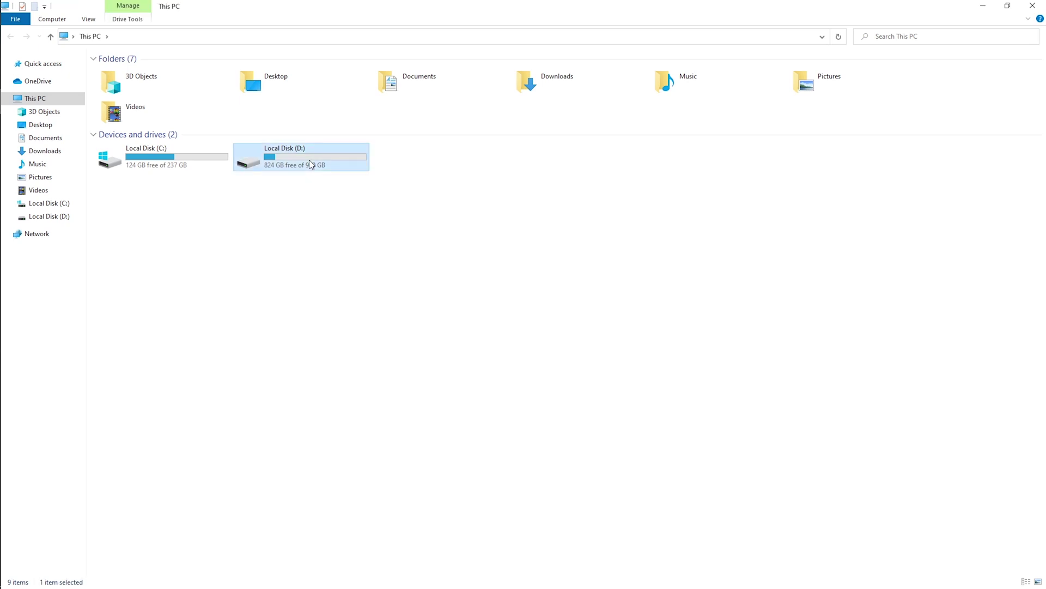
pyautogui.doubleClick(272, 157)
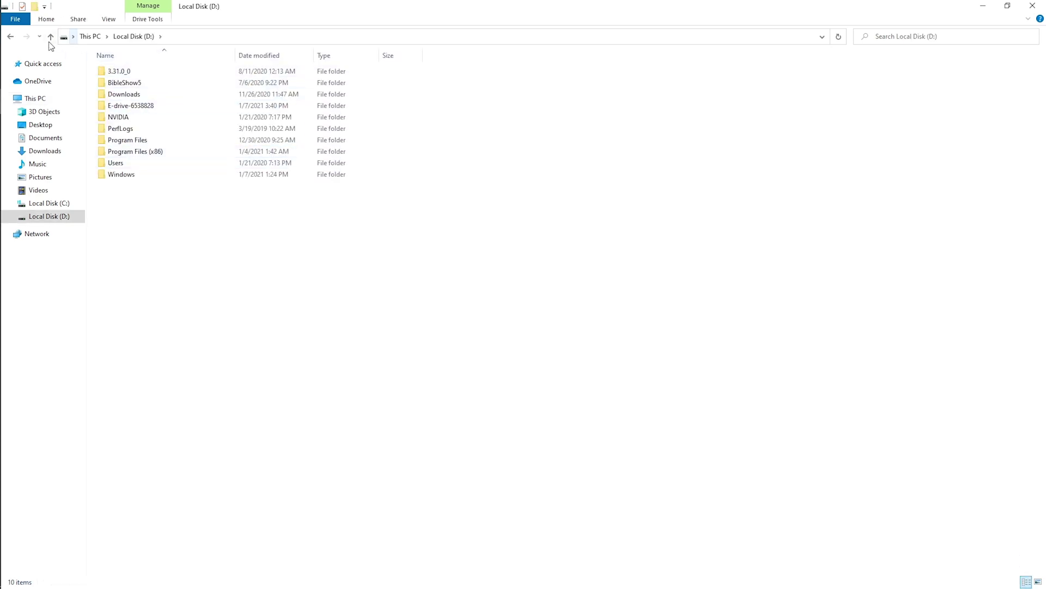
pyautogui.click(10, 37)
pyautogui.click(436, 196)
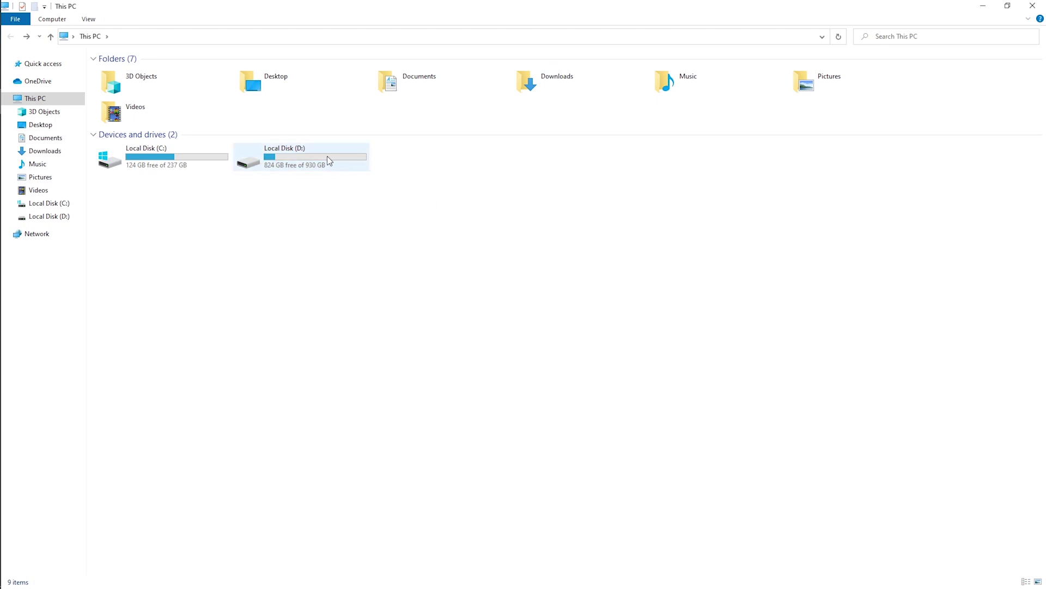
pyautogui.moveTo(326, 159)
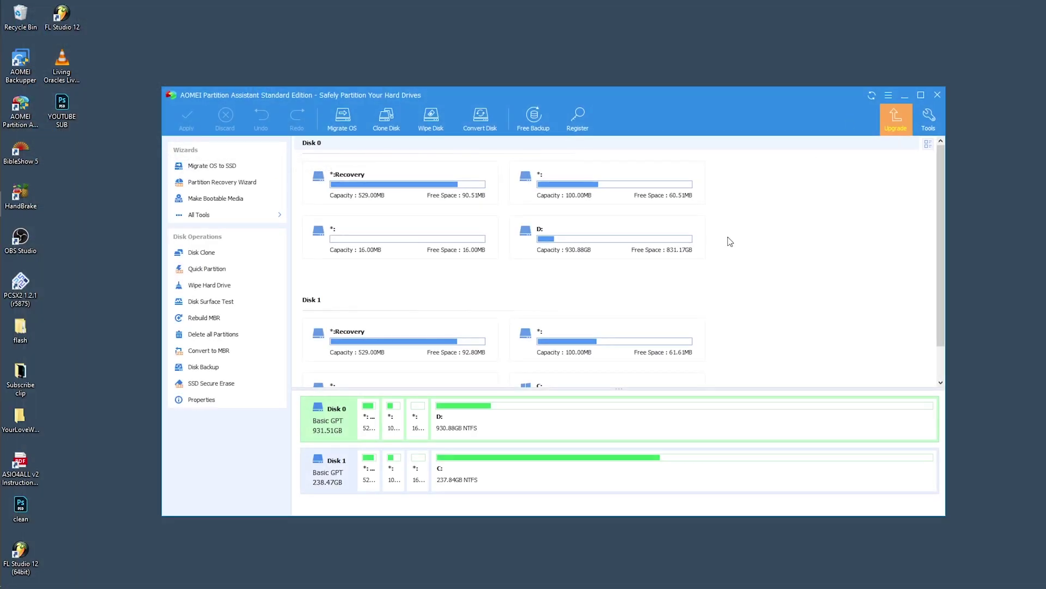
# Queue a resize shrinking D: to 497.10GB, leaving 433.78GB unallocated
pyautogui.click(588, 407)
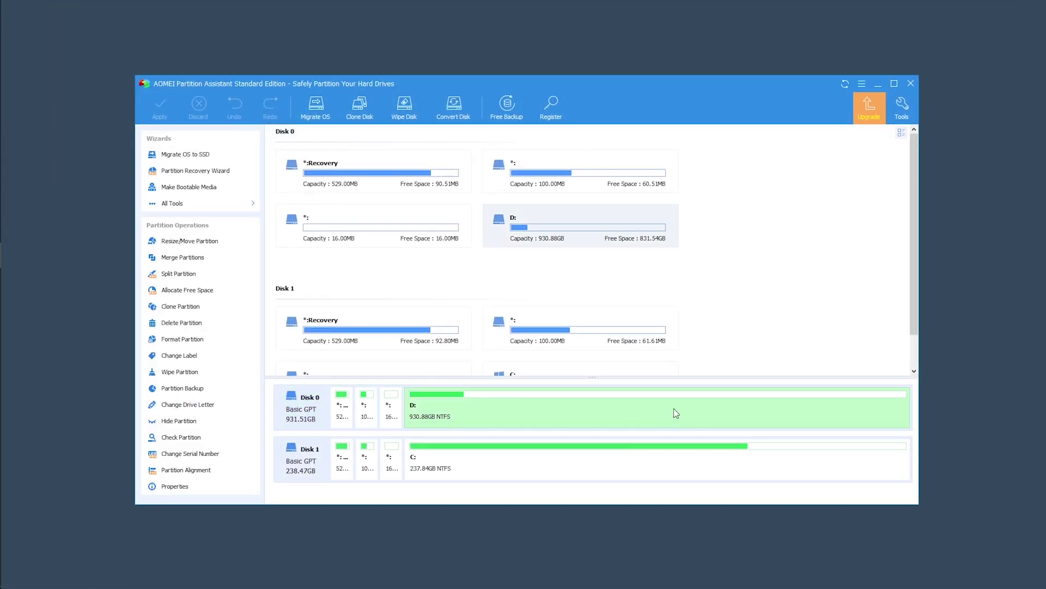
pyautogui.rightClick(628, 414)
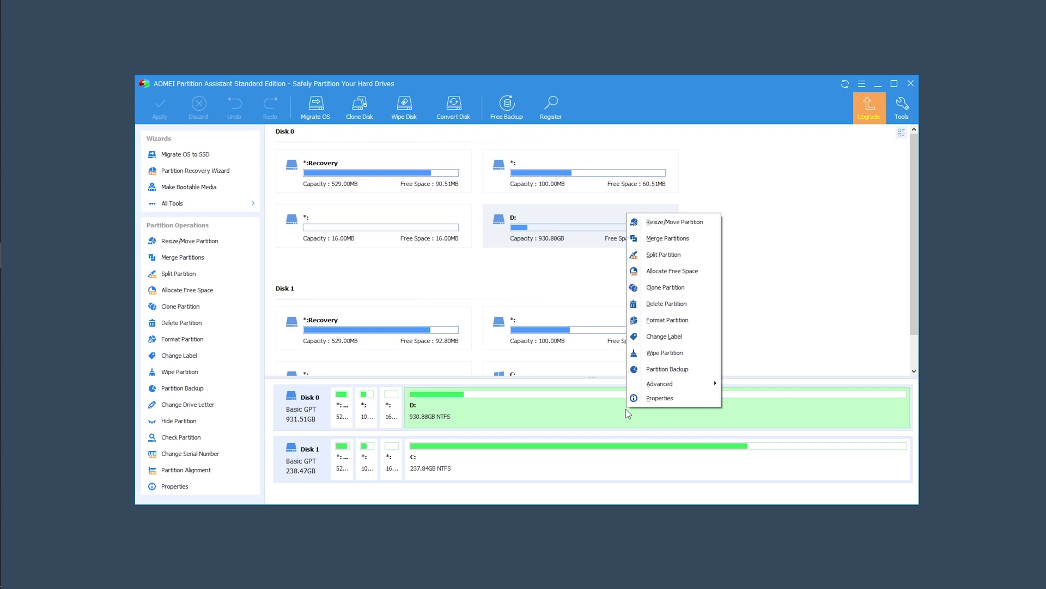
pyautogui.click(655, 225)
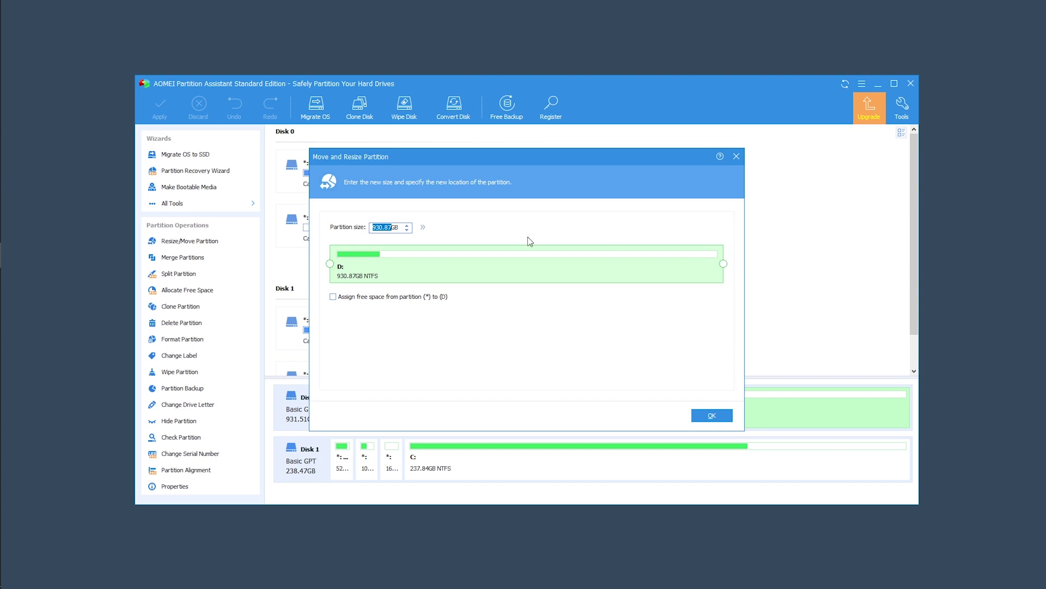
pyautogui.moveTo(330, 263)
pyautogui.mouseDown()
pyautogui.moveTo(385, 264)
pyautogui.moveTo(330, 263)
pyautogui.mouseUp()
pyautogui.moveTo(724, 266); pyautogui.dragTo(549, 264)
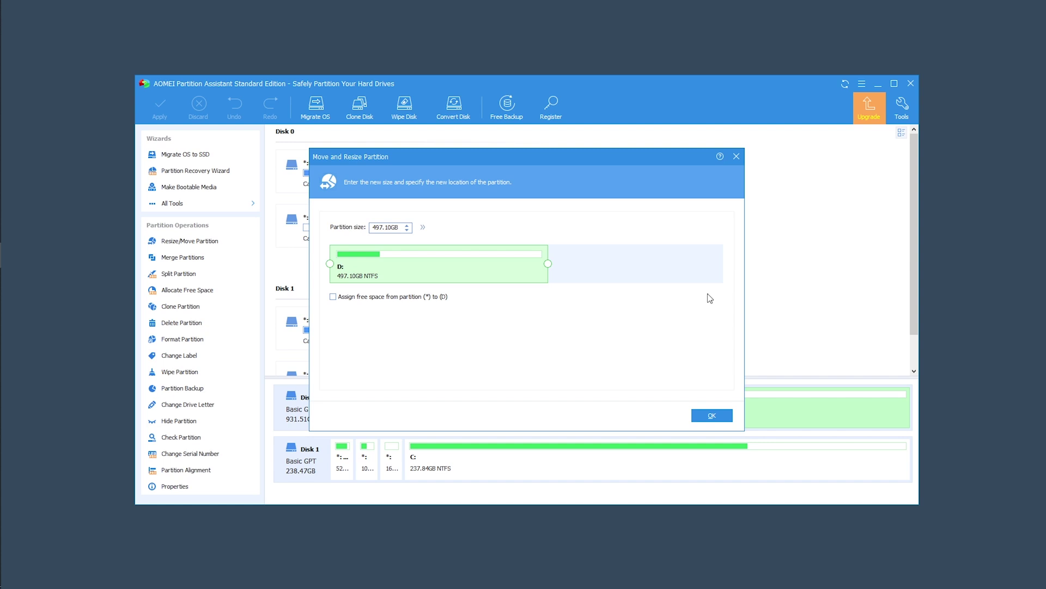
pyautogui.click(708, 416)
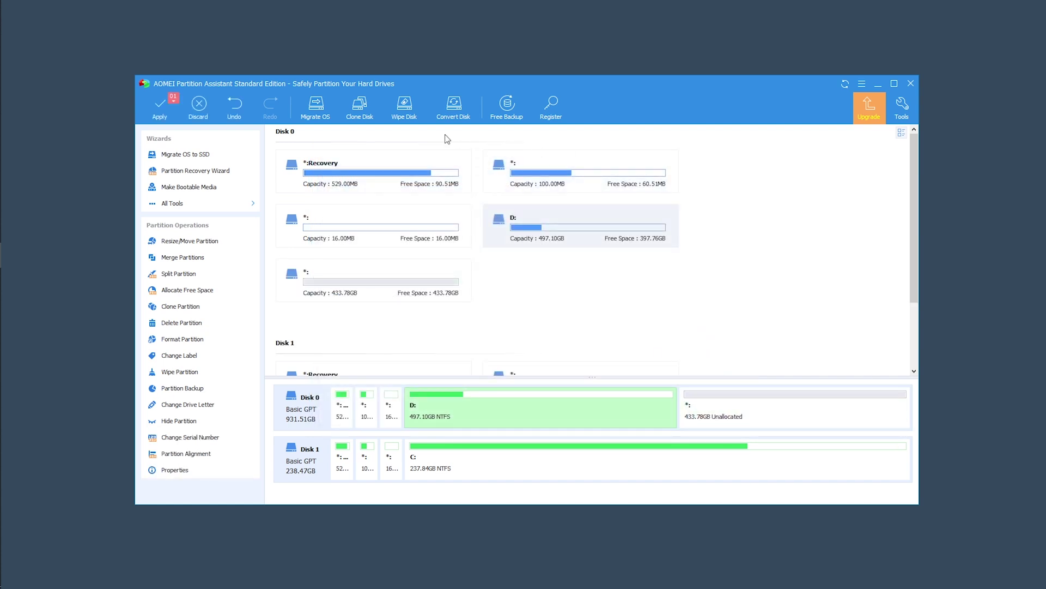
# Apply and confirm the queued D: shrink to 497.10GB
pyautogui.click(161, 106)
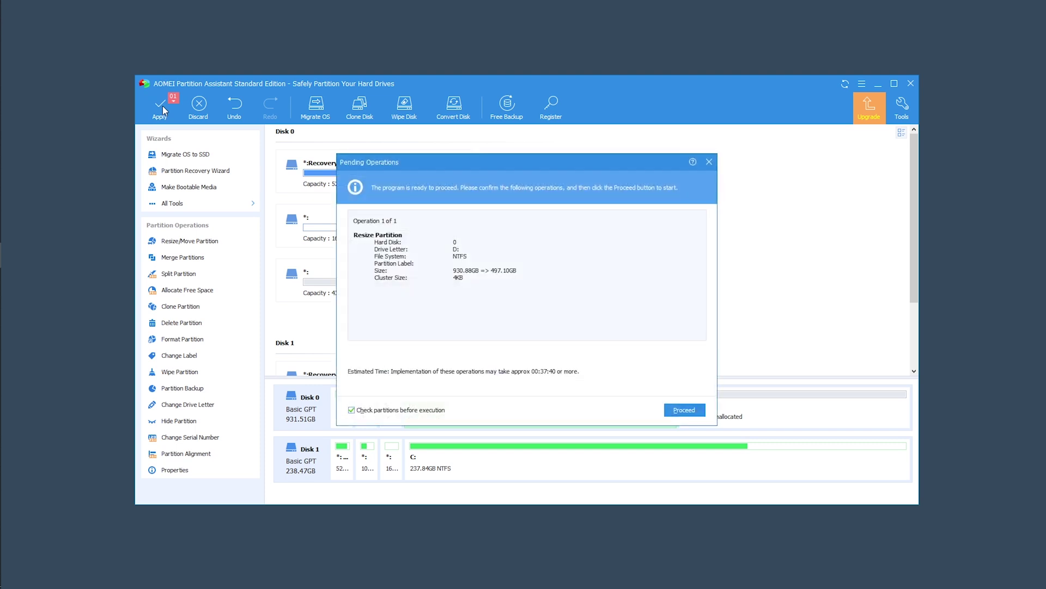
pyautogui.click(699, 412)
pyautogui.click(531, 316)
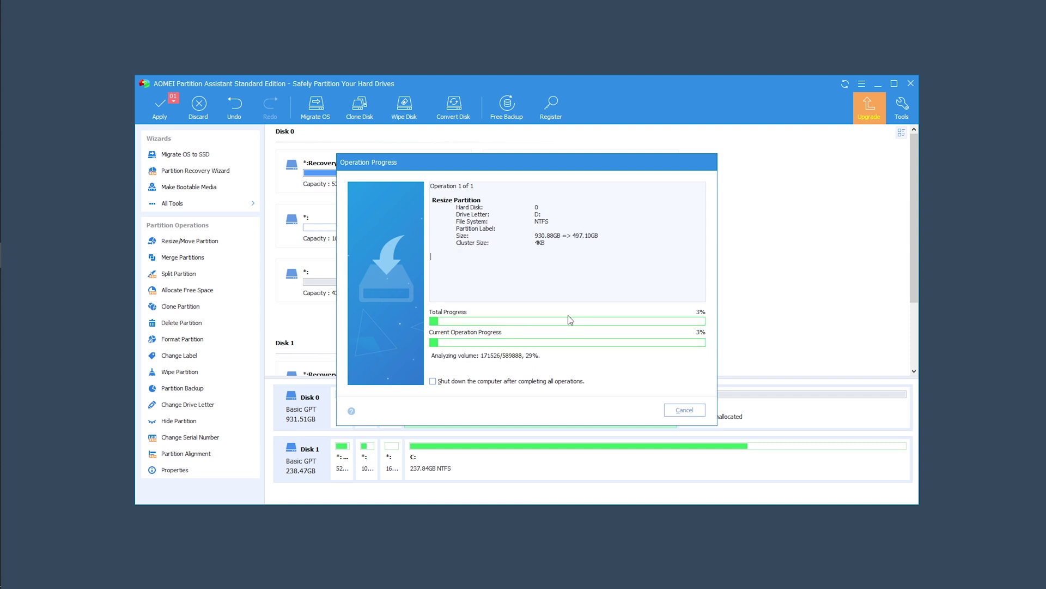
pyautogui.click(597, 318)
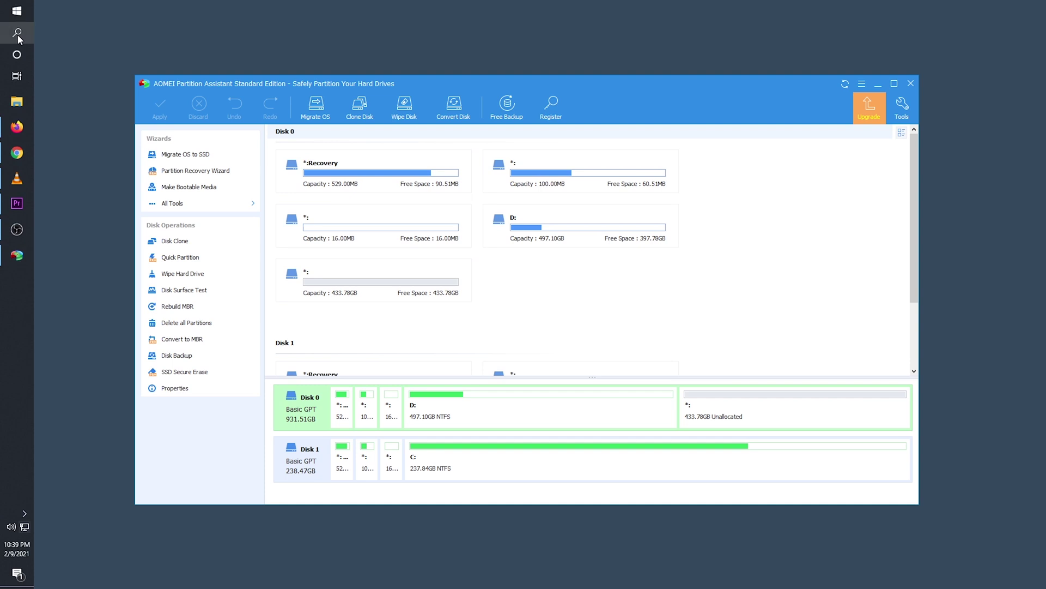
# Check D: at 497 GB in This PC, then select the 433.78GB unallocated space
pyautogui.press('super')
pyautogui.click(122, 251)
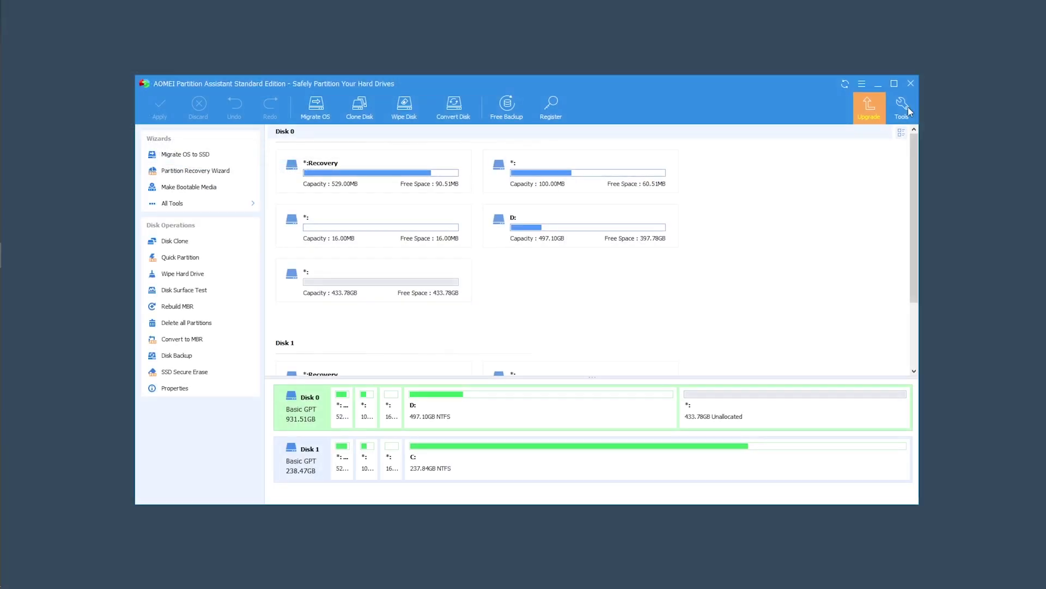
pyautogui.click(742, 418)
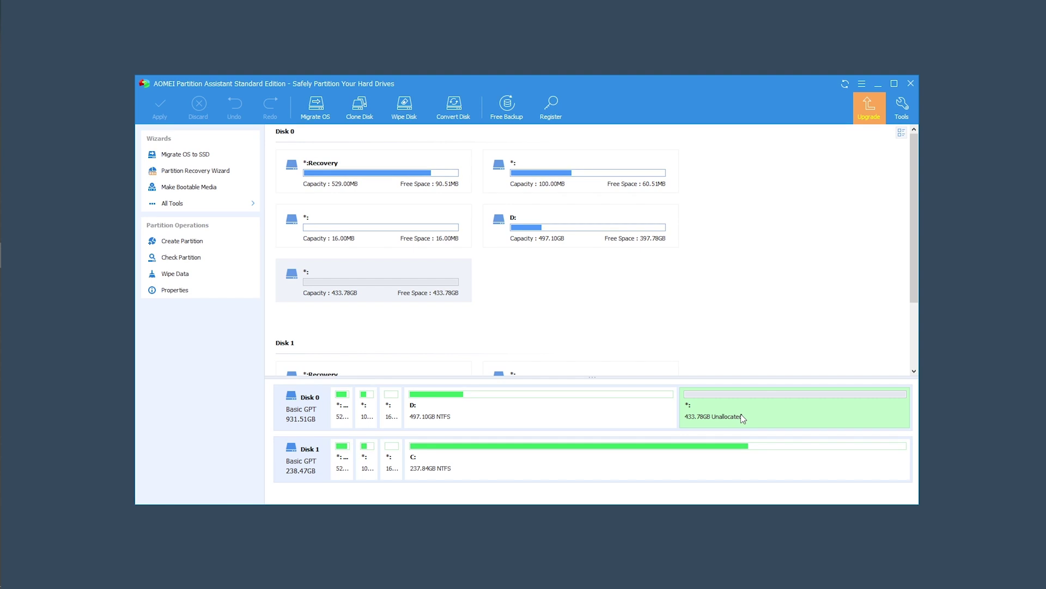
# Queue a resize extending D: over all unallocated space back to 930.88GB
pyautogui.rightClick(734, 410)
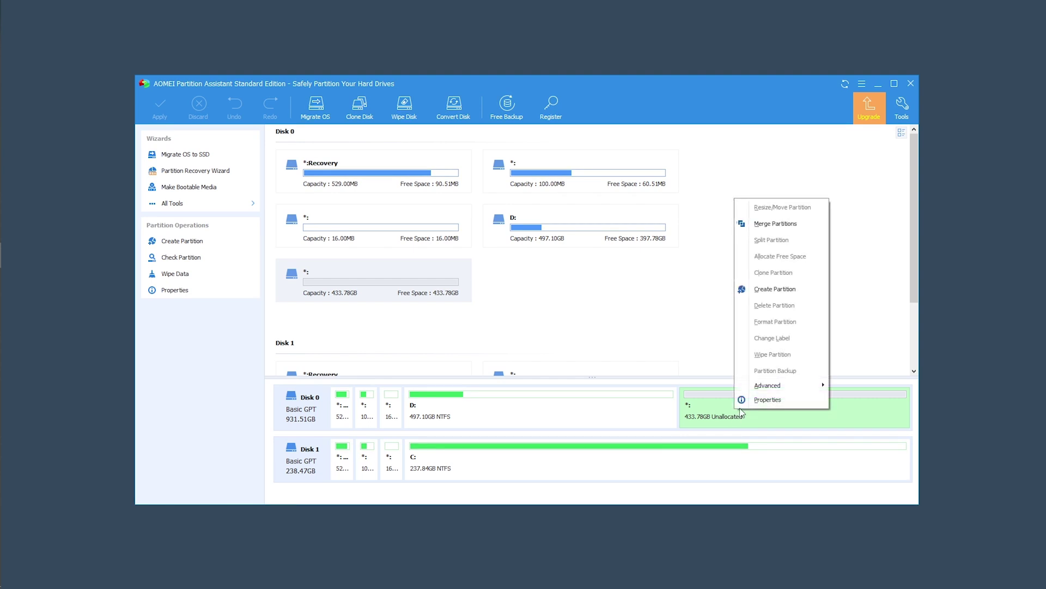
pyautogui.click(781, 297)
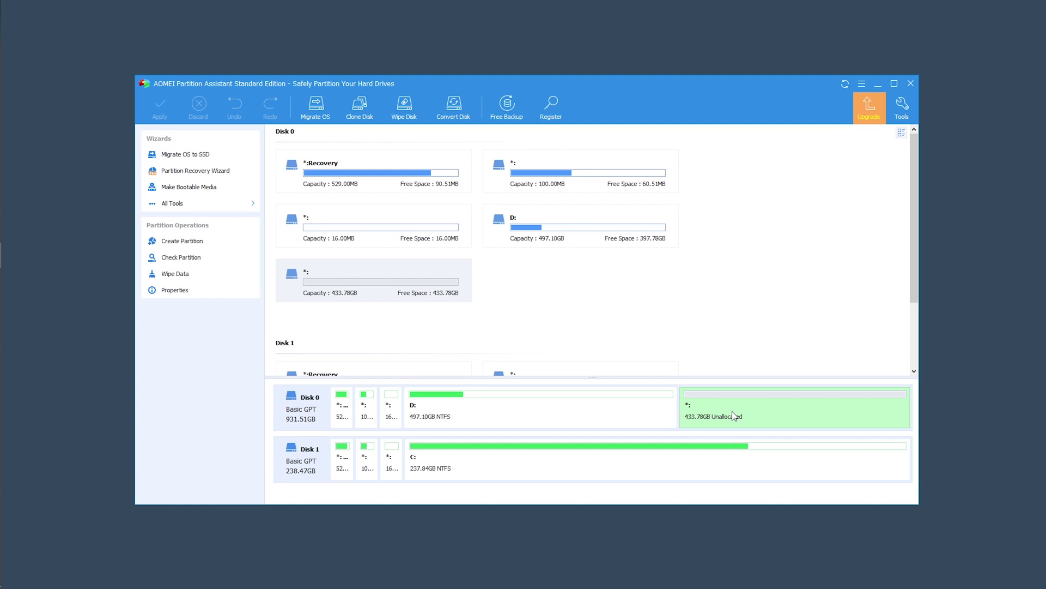
pyautogui.click(571, 398)
pyautogui.rightClick(568, 400)
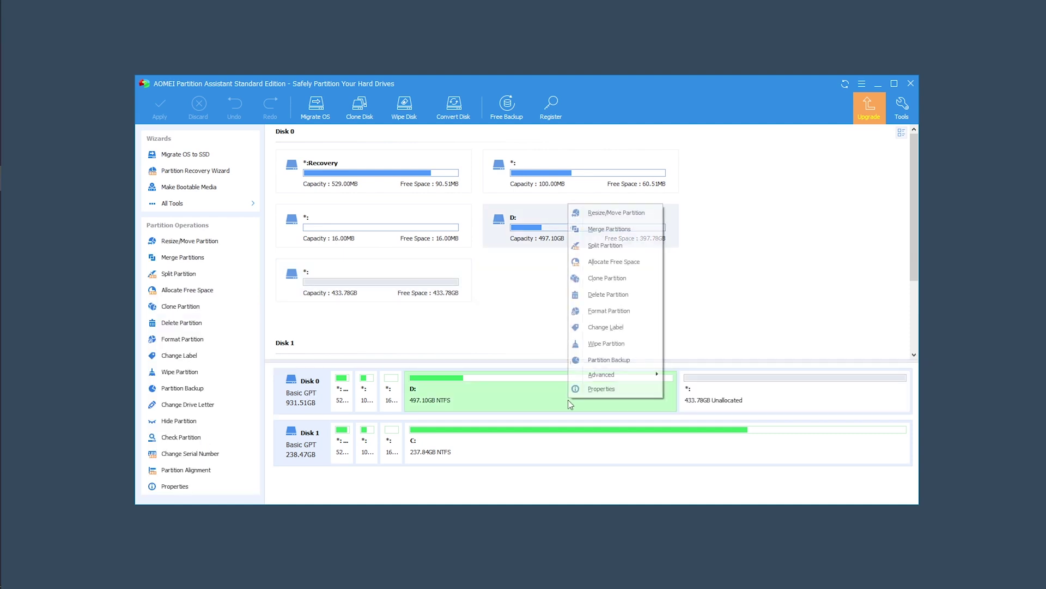
pyautogui.click(604, 218)
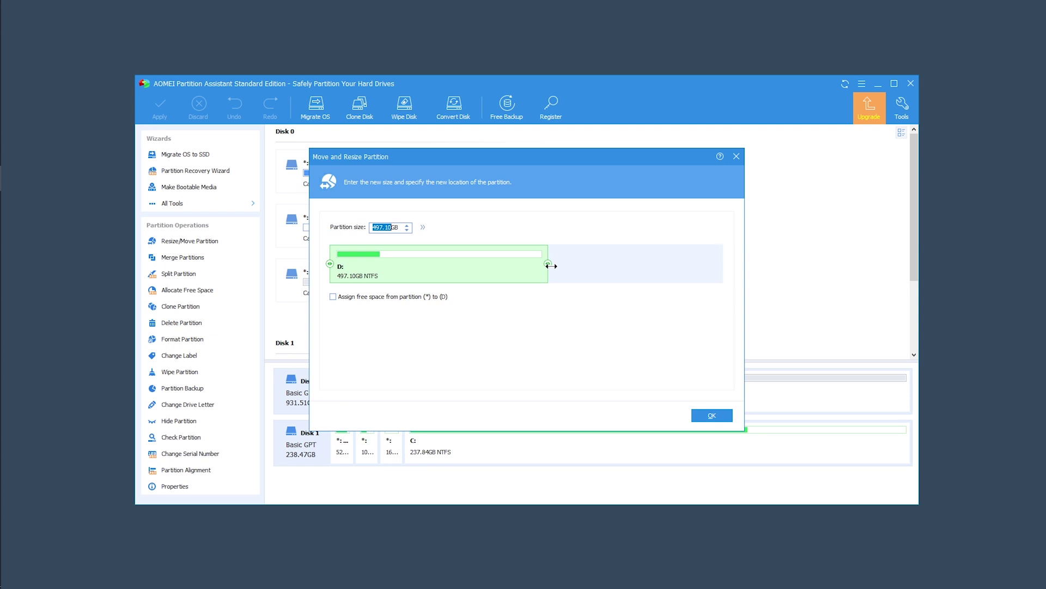
pyautogui.moveTo(549, 265); pyautogui.dragTo(732, 287)
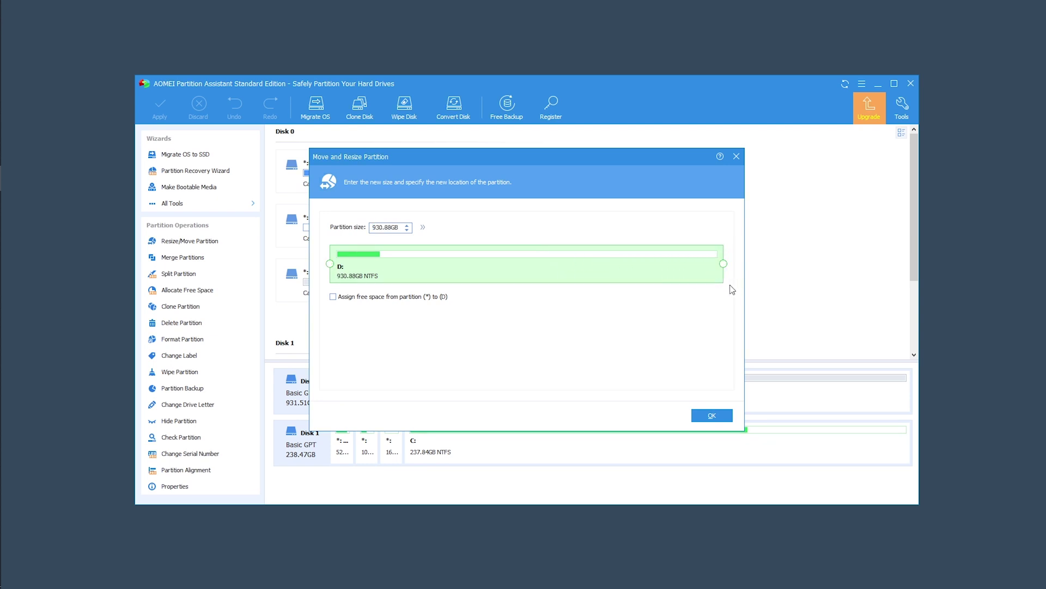
pyautogui.click(711, 415)
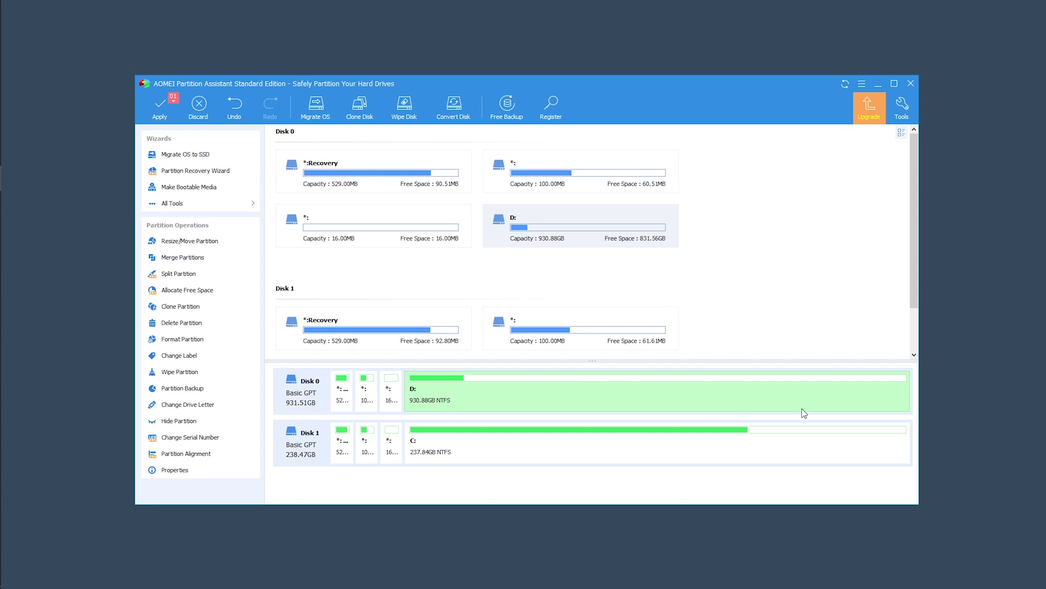
# Apply the queued extension of D: to 930.88GB, then open This PC to confirm 930 GB
pyautogui.click(158, 108)
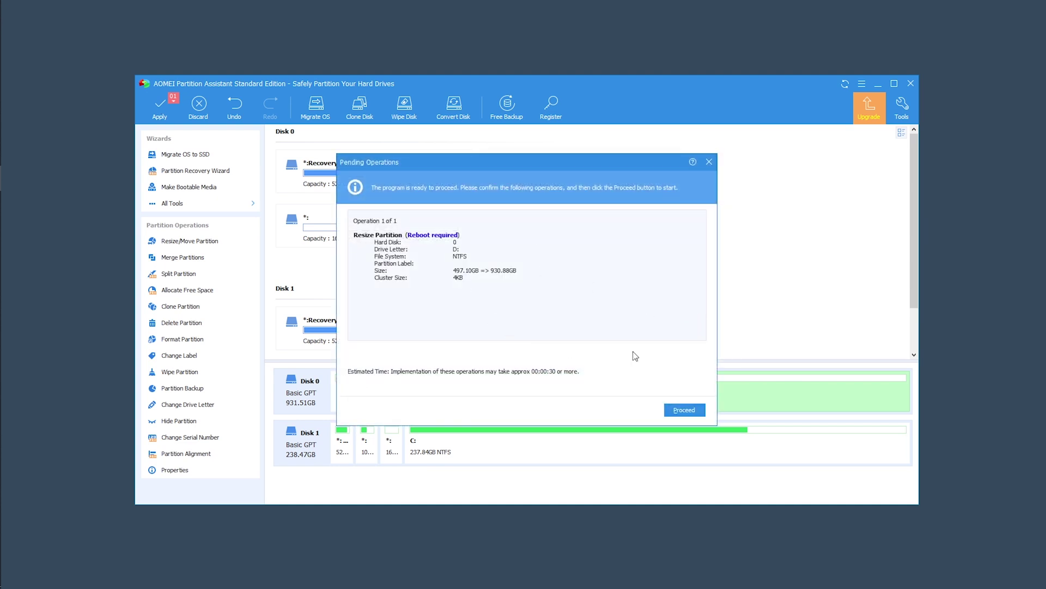
pyautogui.click(685, 410)
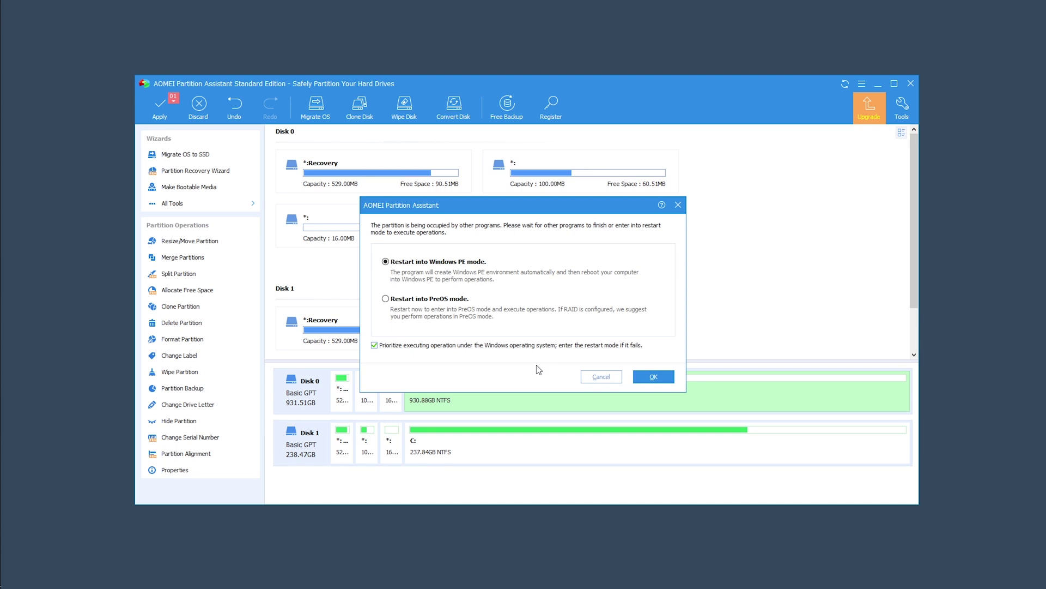
pyautogui.click(647, 377)
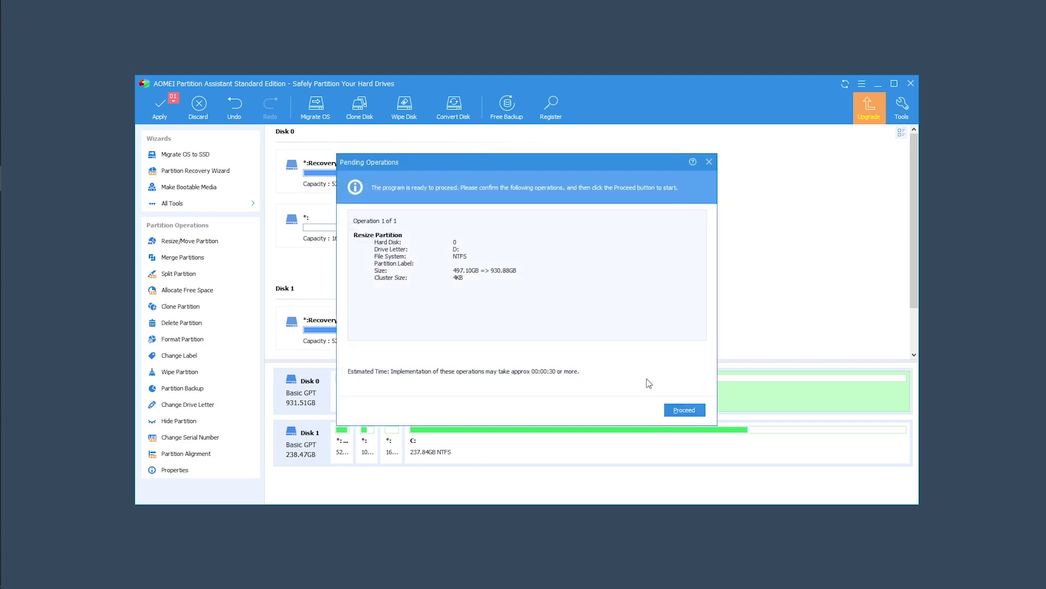
pyautogui.click(691, 415)
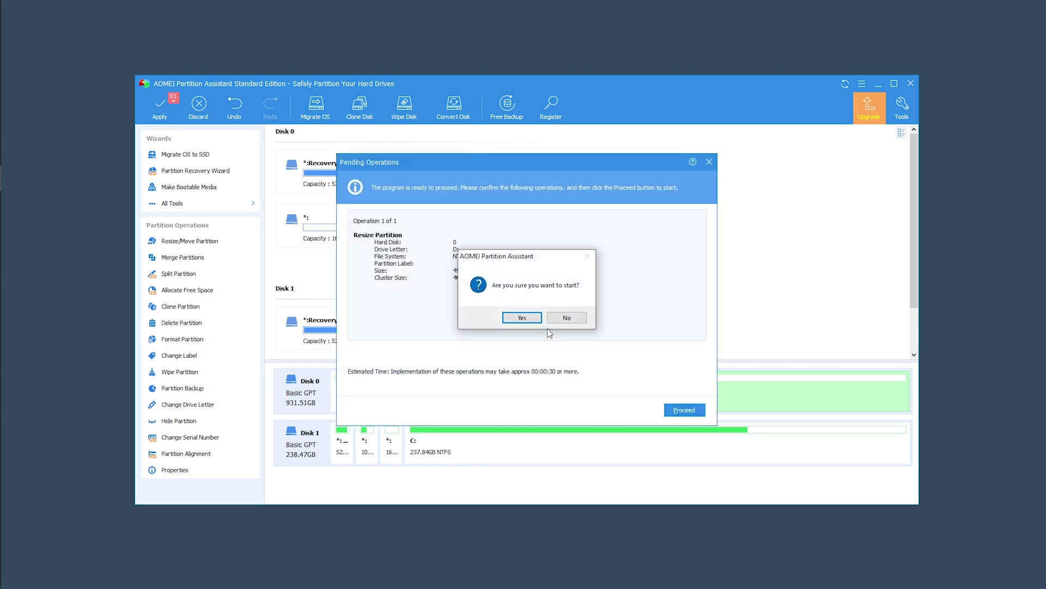
pyautogui.click(521, 319)
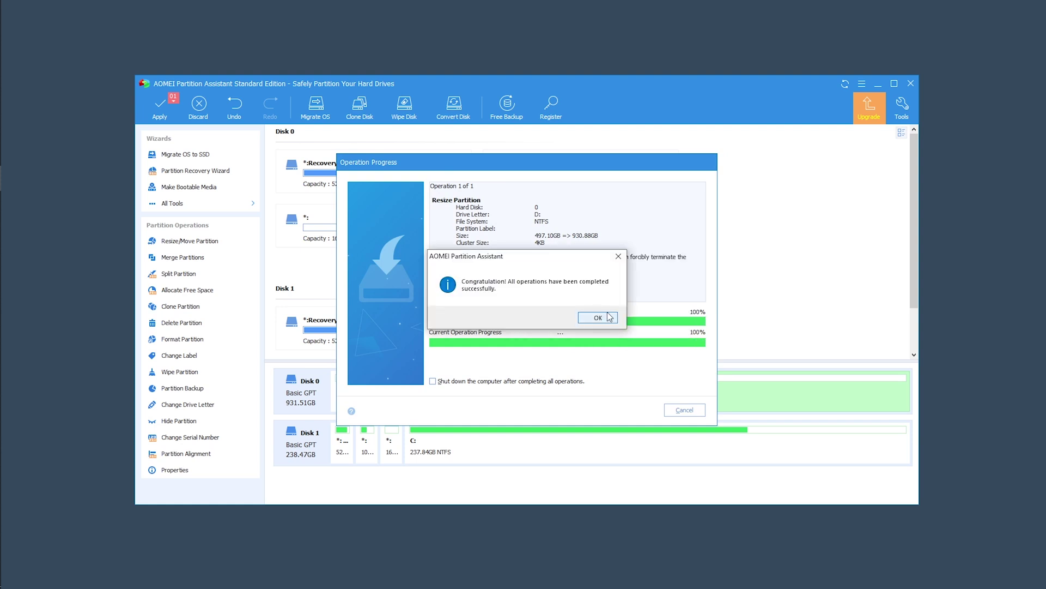
pyautogui.click(598, 317)
pyautogui.click(16, 34)
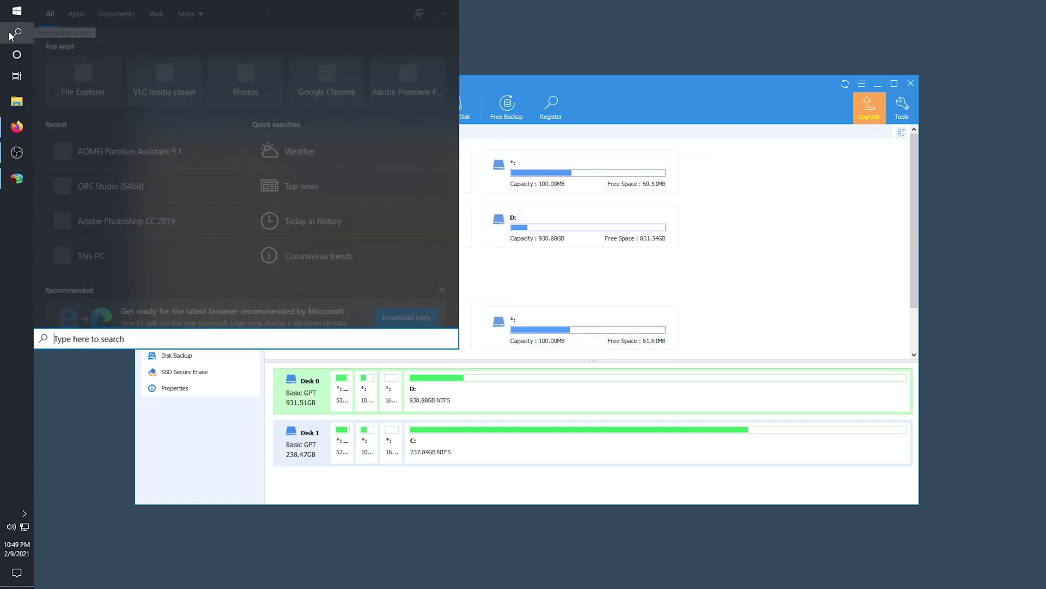
pyautogui.click(119, 252)
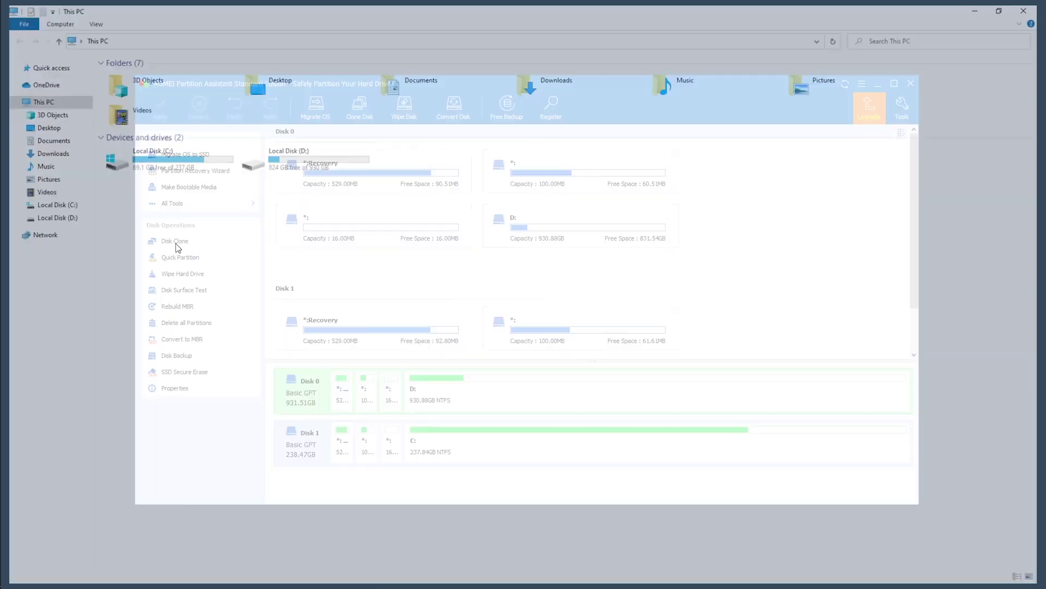